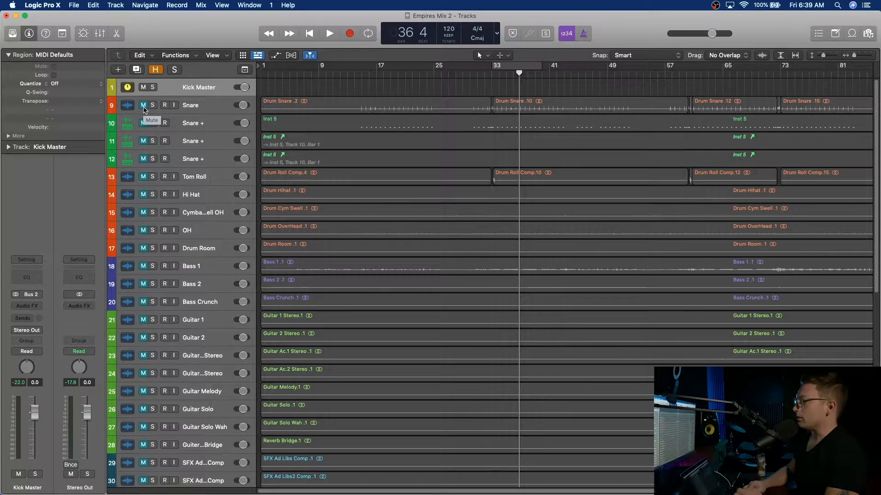
- Unmute the audio Snare track, select it and solo it
click(143, 105)
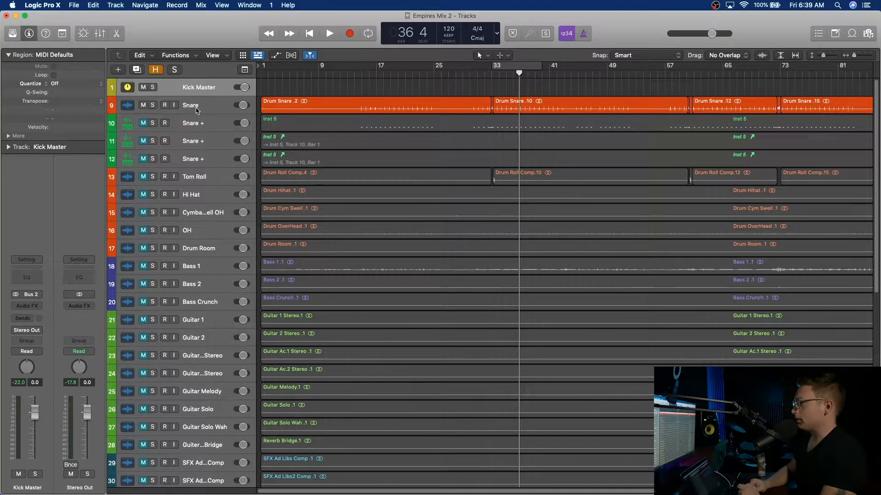
click(195, 110)
click(153, 105)
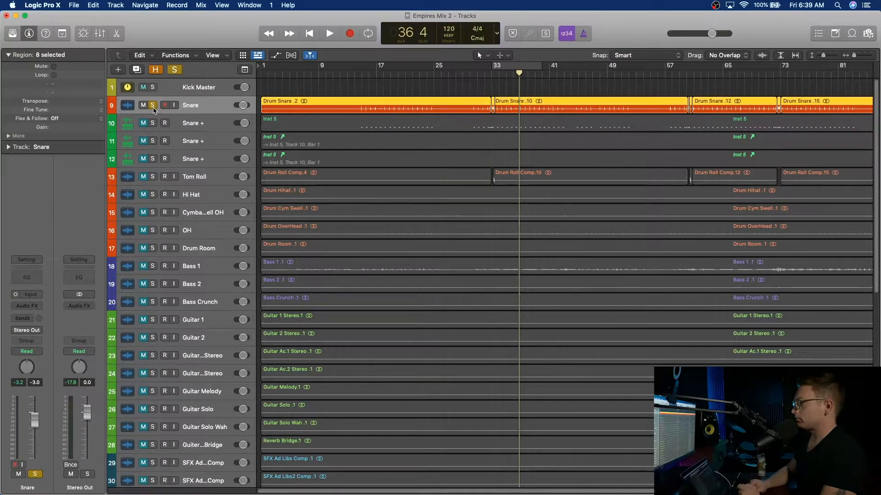
- Play the soloed Snare track from bar 15 and stop after a few bars
click(361, 75)
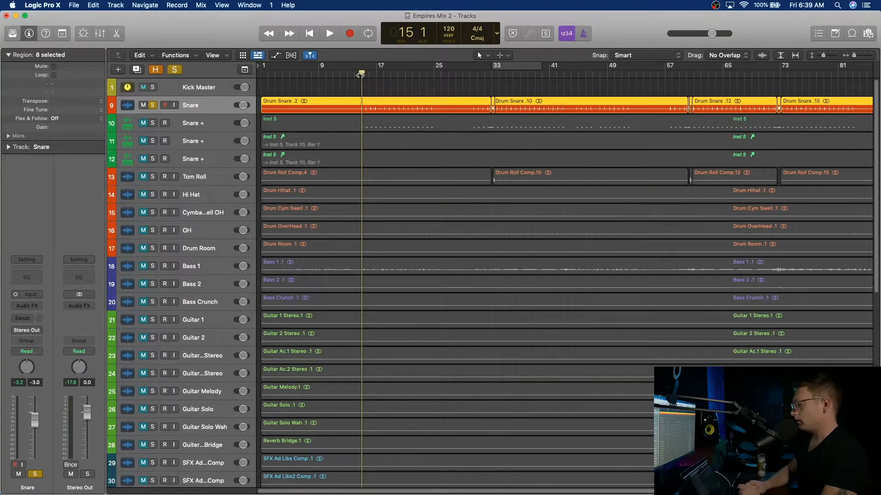
key(space)
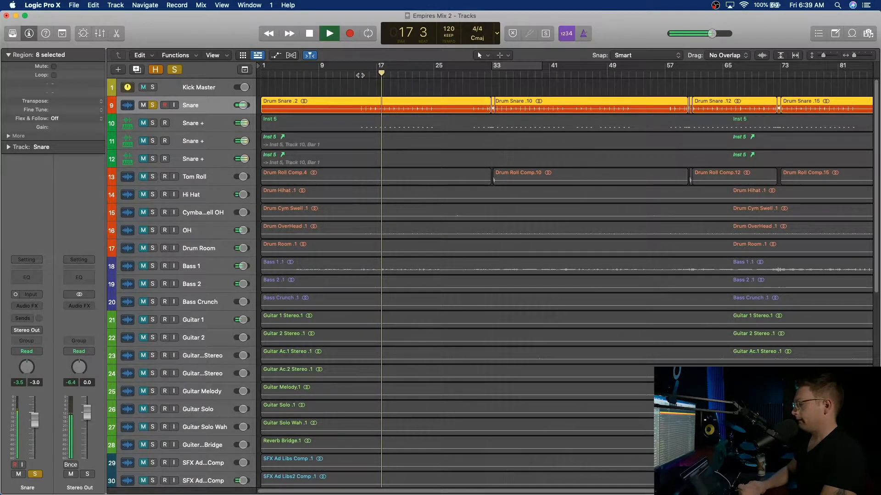
key(space)
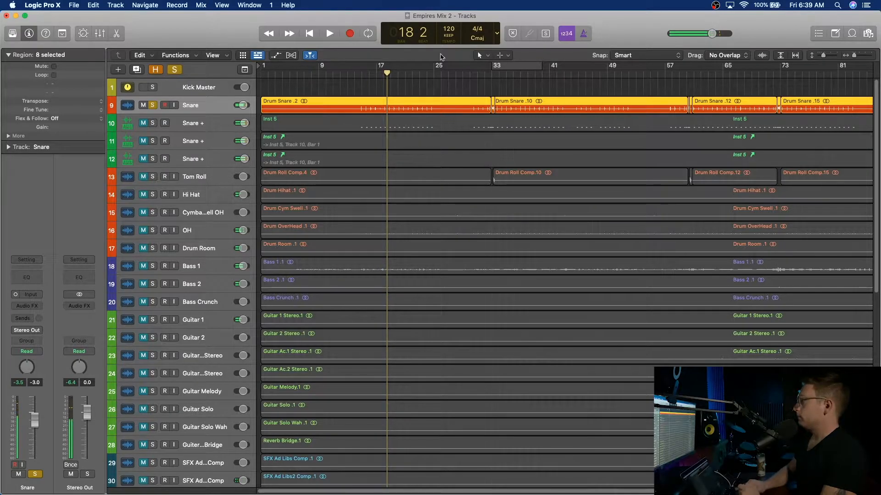
- Enlarge the waveform view and audition the snare hits from around bar 34 twice
mouse_move(855, 55)
mouse_down()
mouse_move(827, 59)
mouse_move(860, 59)
mouse_up()
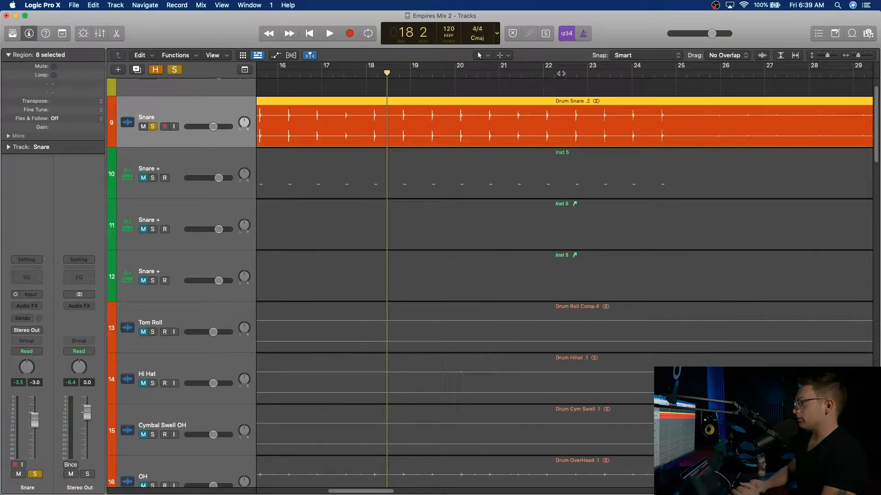
scroll(582, 88, right, 10)
click(531, 74)
key(space)
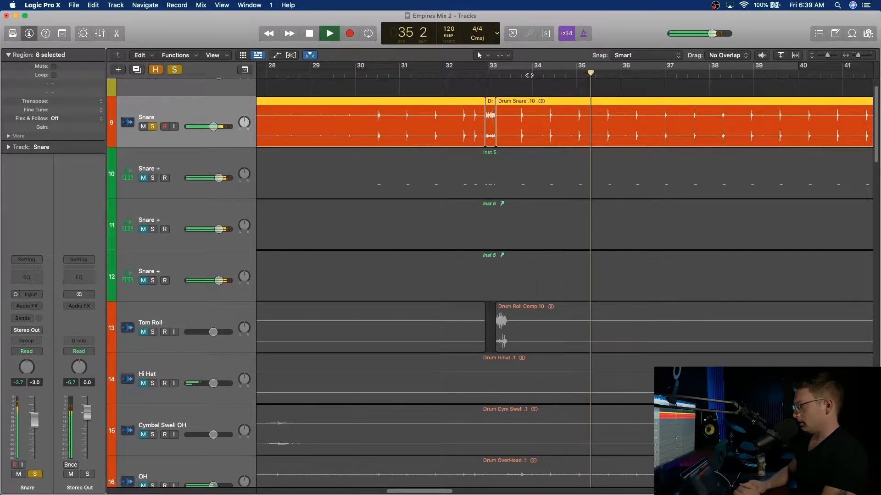
key(space)
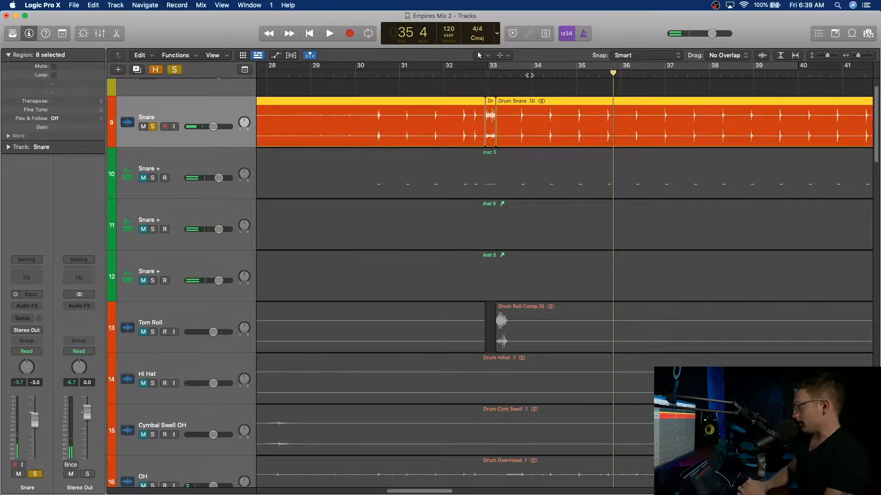
click(550, 73)
key(space)
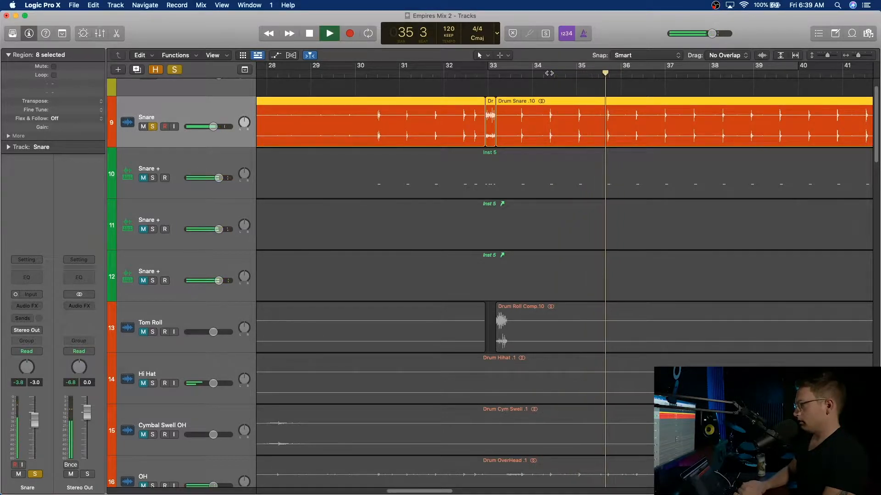
key(space)
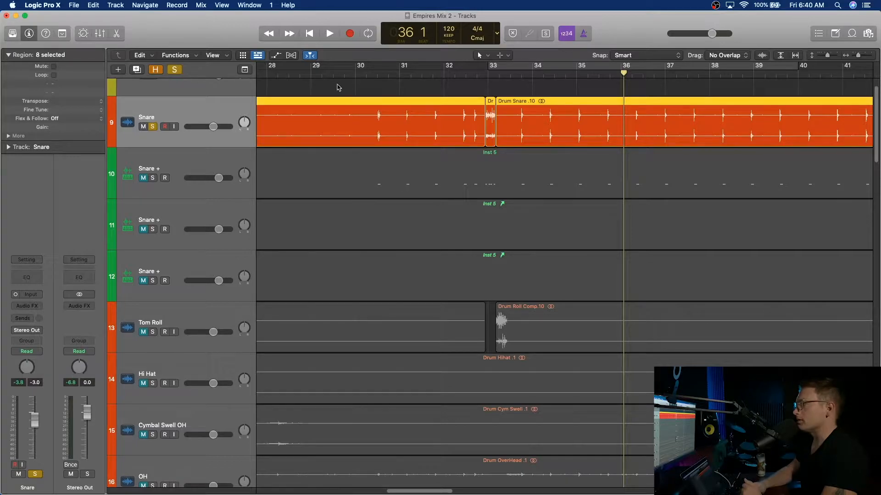
- Play the snare from around bar 30, insert a Channel EQ on its channel and enable the low cut at 58 Hz
scroll(333, 87, left, 5)
click(501, 74)
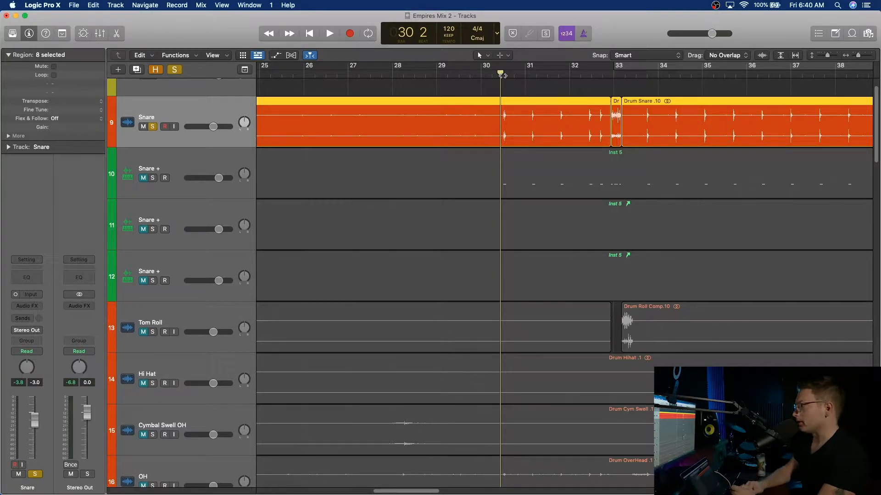
click(492, 75)
key(space)
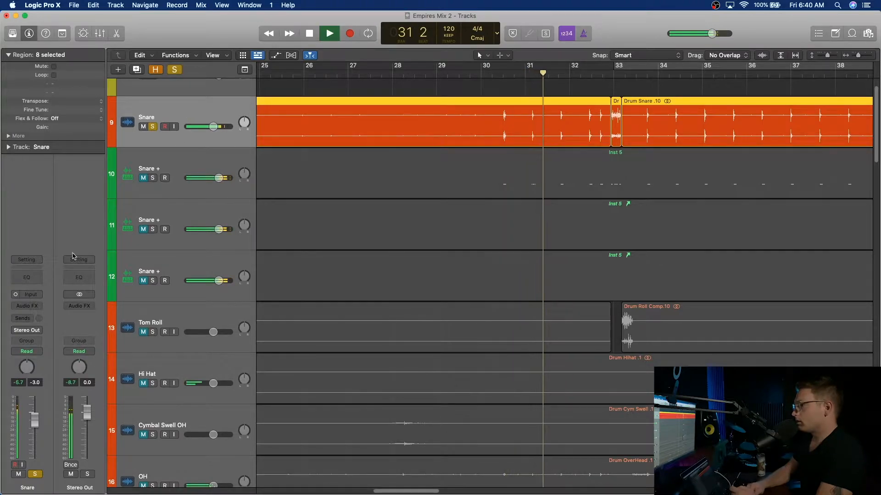
click(27, 277)
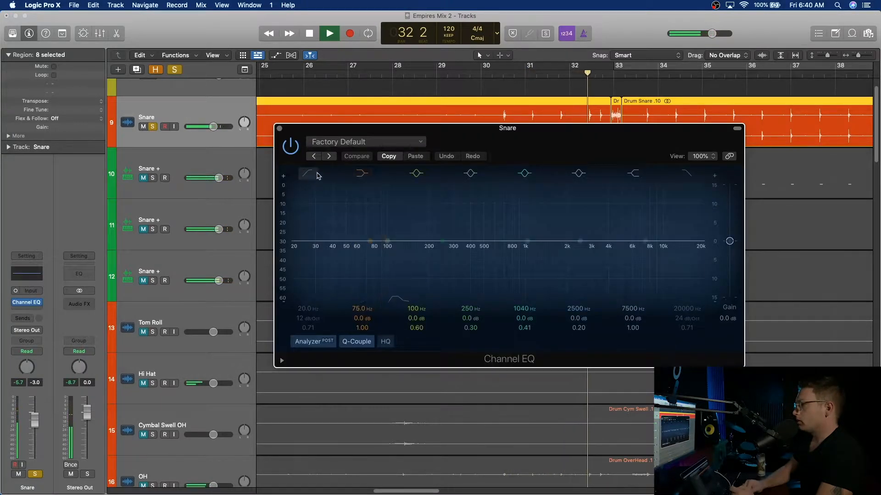
click(308, 172)
drag(308, 309, 308, 291)
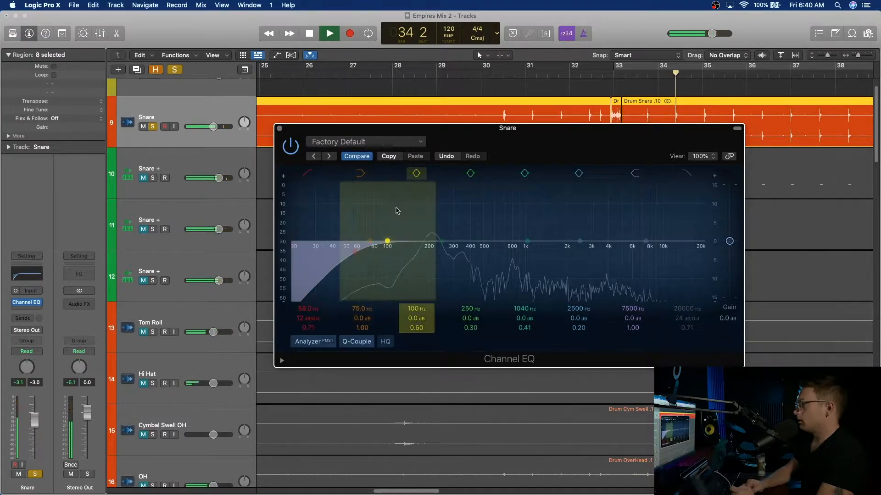
- Set the EQ's high shelf to -3.6 dB at 4520 Hz and replay the snare from around bar 31
drag(437, 133, 402, 154)
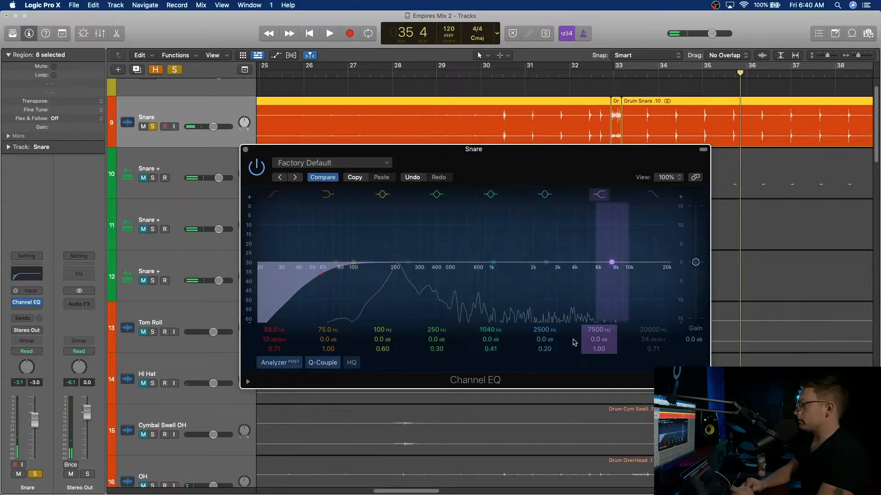
drag(597, 340, 598, 342)
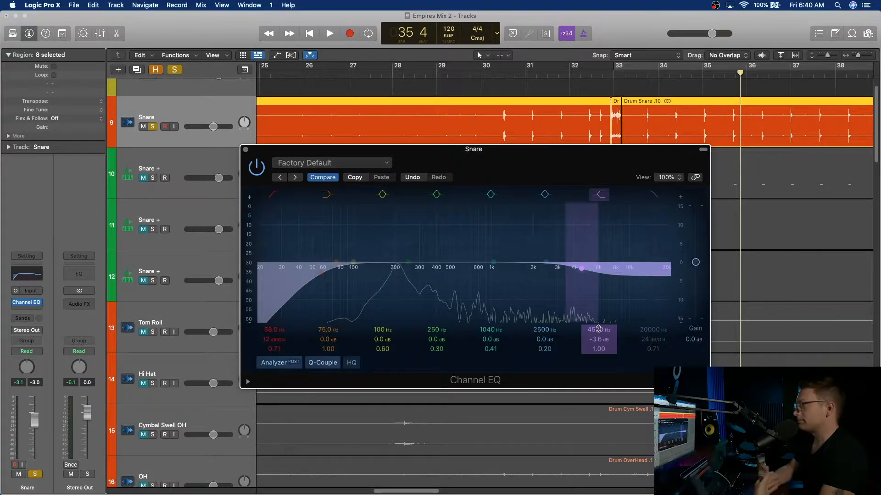
click(531, 75)
key(space)
click(629, 344)
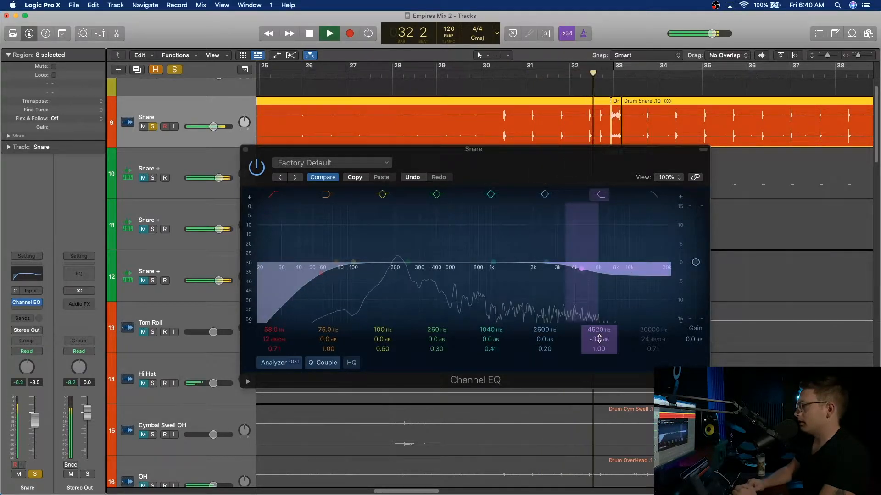
- Compare the snare with the Channel EQ bypassed and re-enabled during playback
click(258, 168)
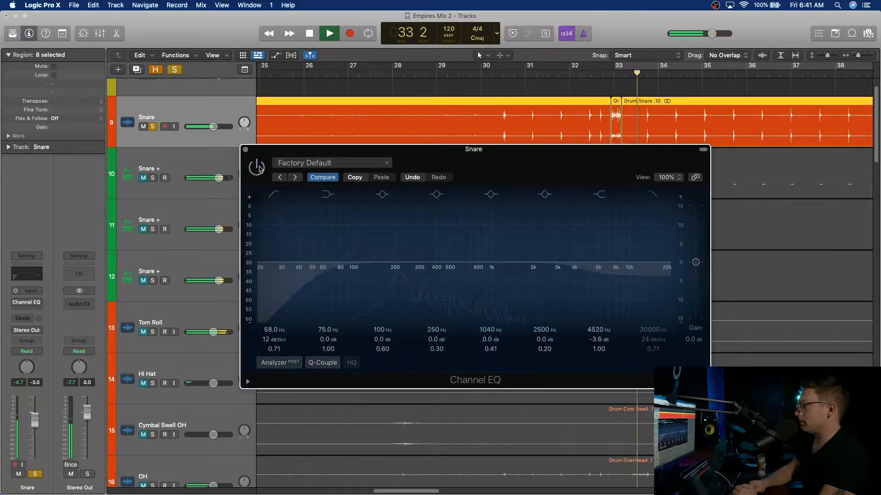
key(space)
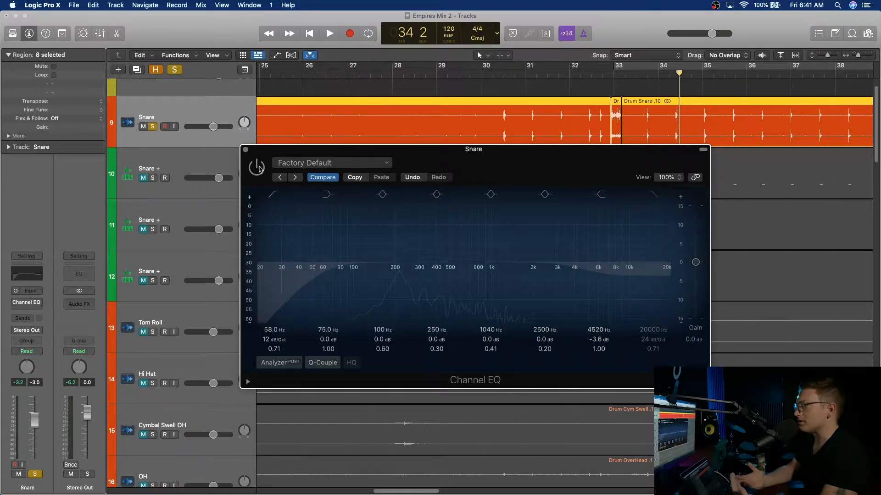
key(space)
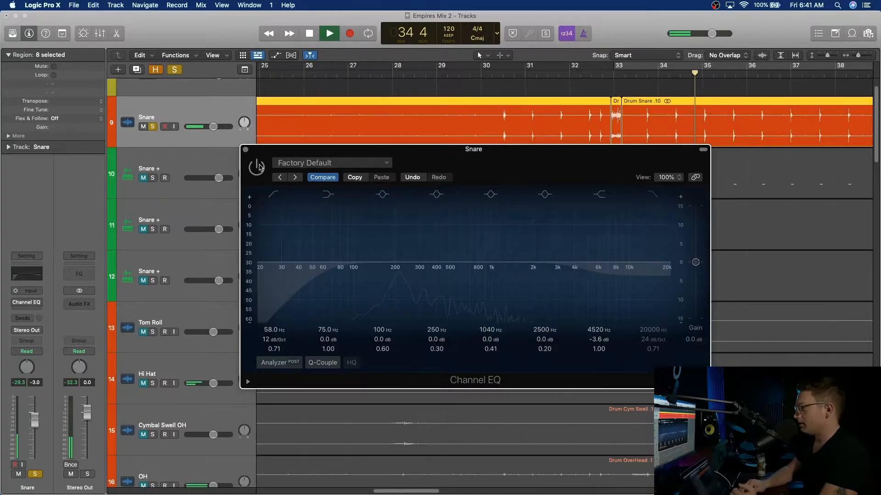
click(256, 174)
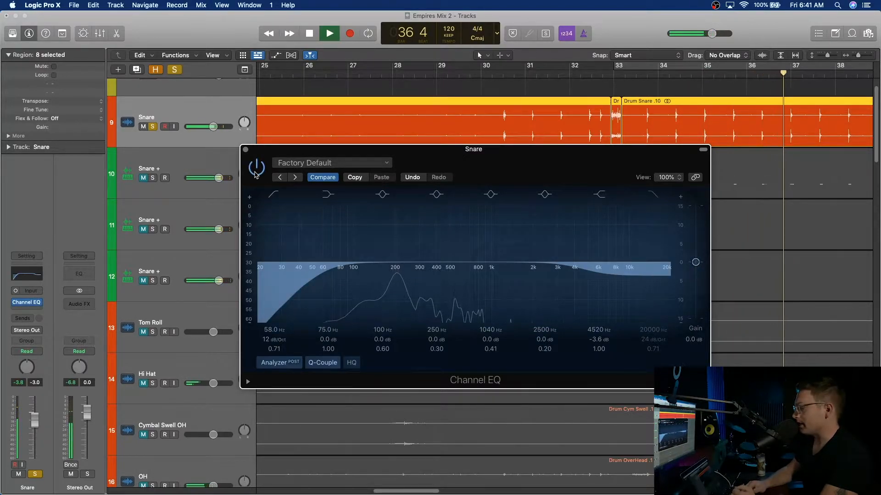
key(space)
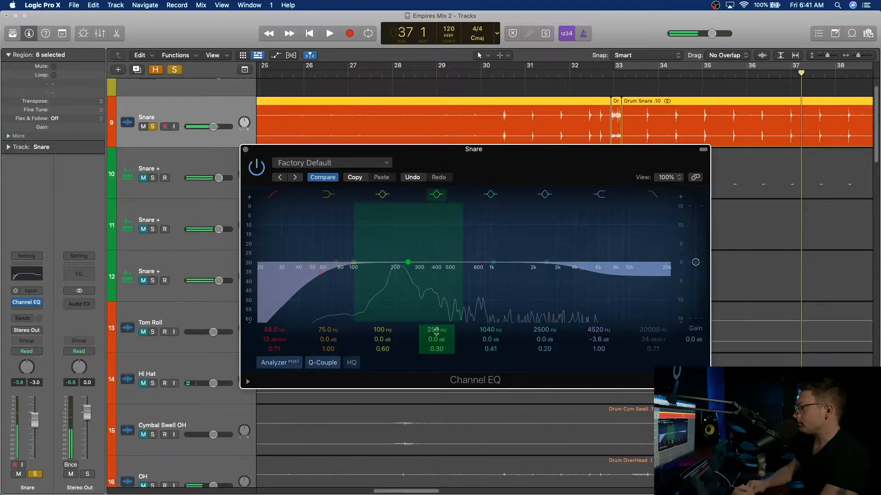
- Move the 250 Hz EQ band to 200 Hz with a Q of 0.79 and boost it to +4.0 dB while auditioning
drag(408, 262, 395, 261)
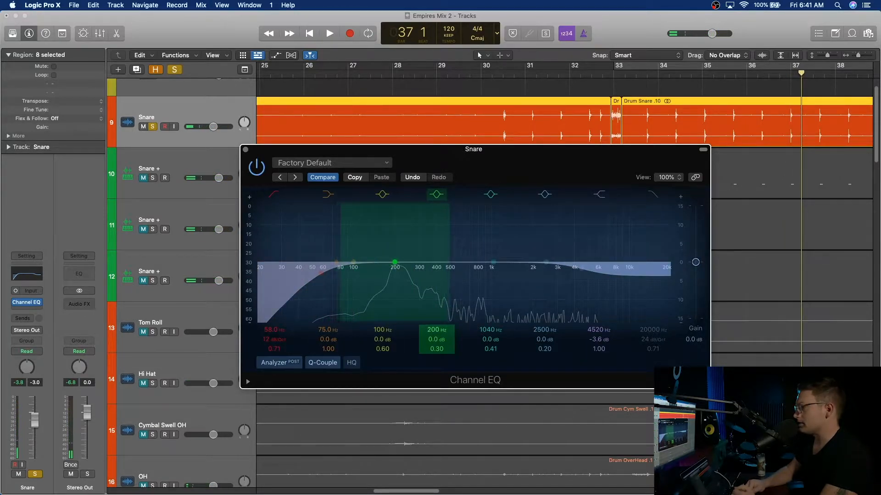
drag(435, 330, 437, 346)
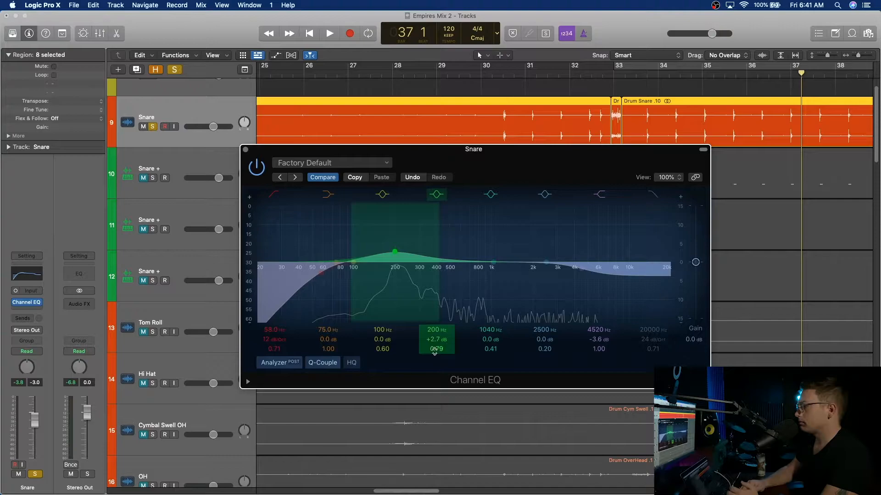
click(502, 76)
key(space)
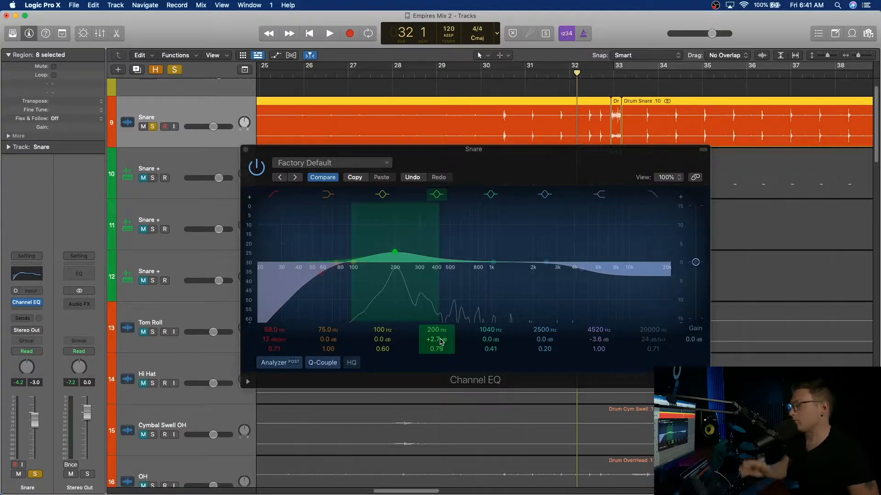
key(space)
mouse_move(440, 342)
mouse_down()
mouse_move(440, 312)
mouse_move(440, 327)
mouse_up()
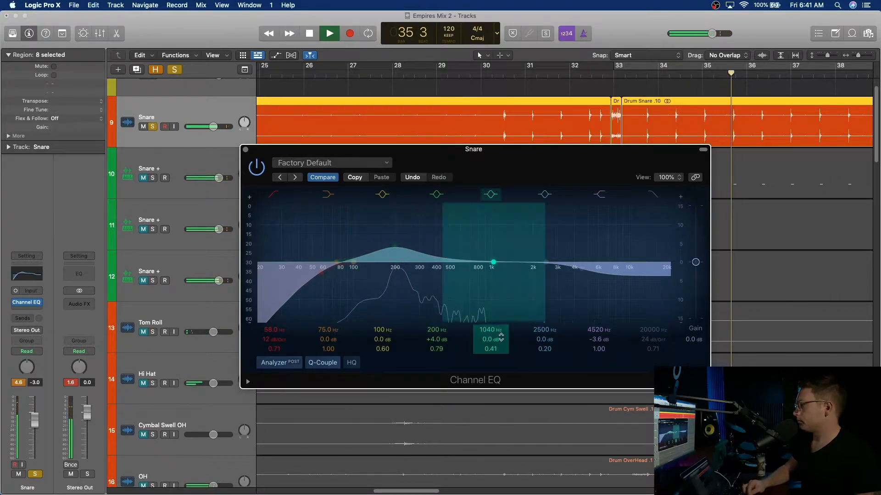
- Nudge the 2500 Hz band to 0.1 dB, retune the 1040 Hz band to 436 Hz at -5.3 dB with Q 1.40, and close the EQ
mouse_move(545, 339)
mouse_down()
mouse_move(545, 315)
mouse_move(543, 340)
mouse_up()
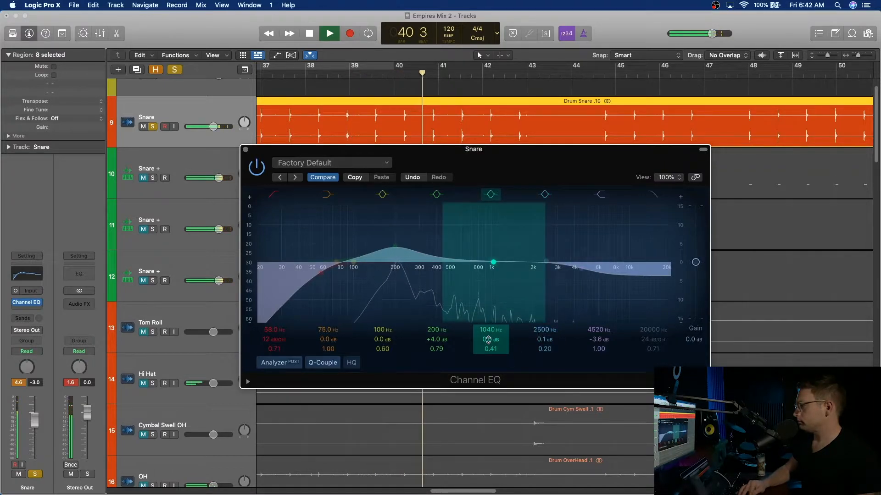
drag(493, 261, 442, 297)
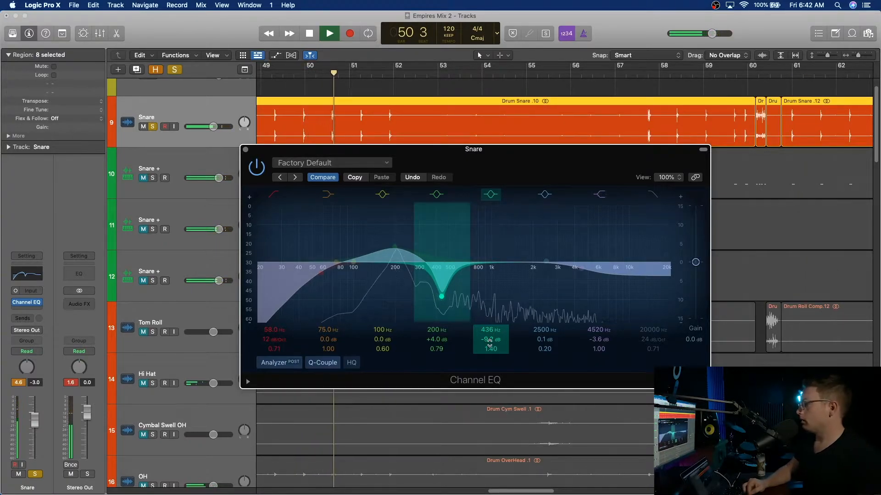
drag(488, 340, 489, 323)
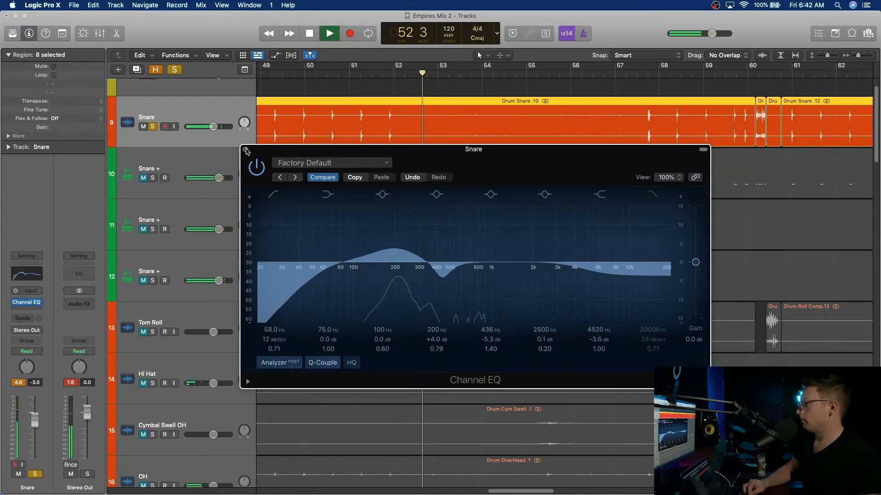
click(245, 150)
key(space)
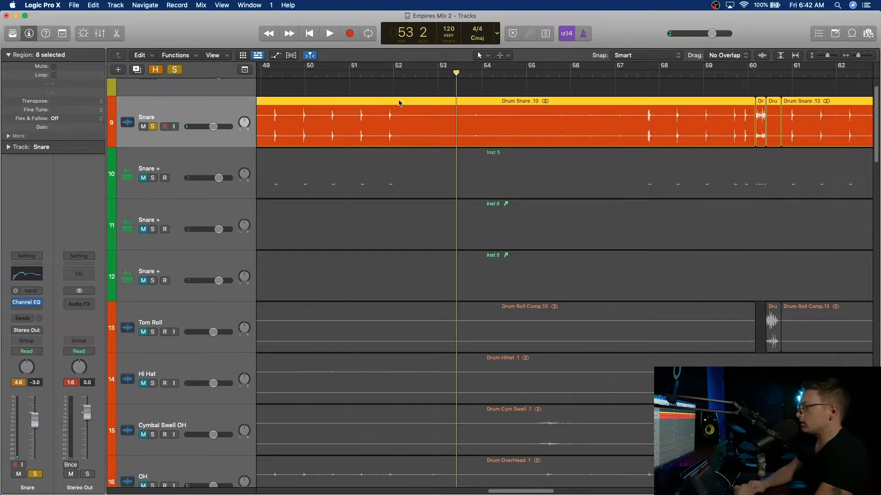
- Insert a mono Compressor on the Snare channel, set it to Studio FET with auto gain and auto release off, and play from bar 36
scroll(397, 98, left, 10)
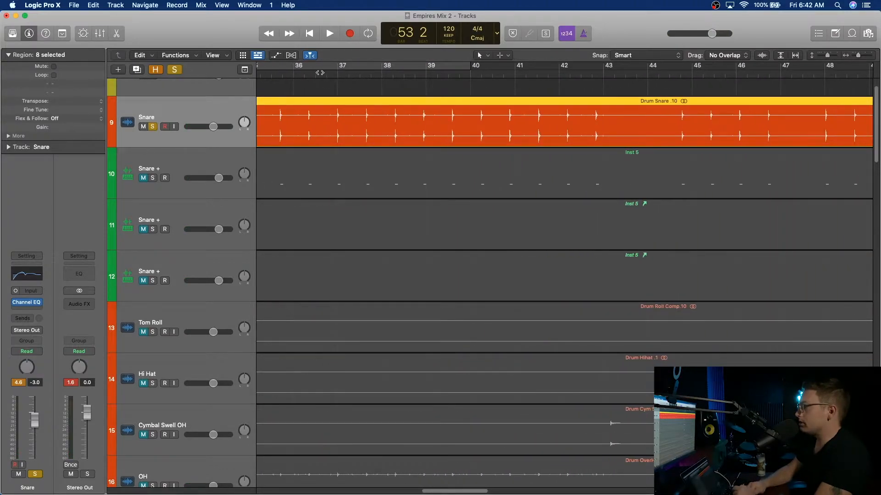
click(304, 73)
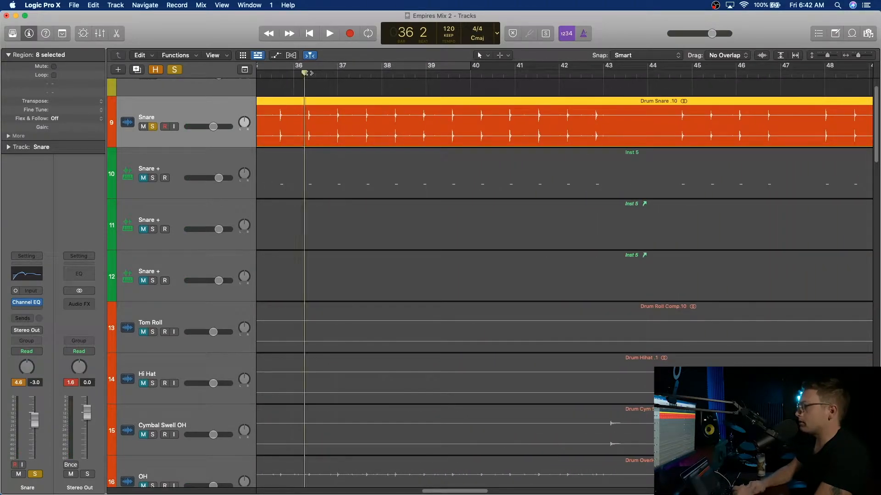
click(36, 309)
mouse_move(50, 338)
click(101, 335)
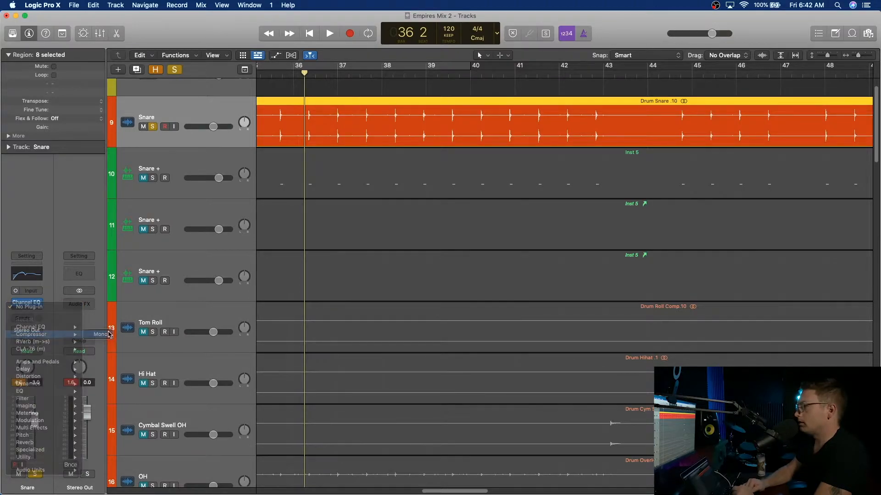
click(439, 185)
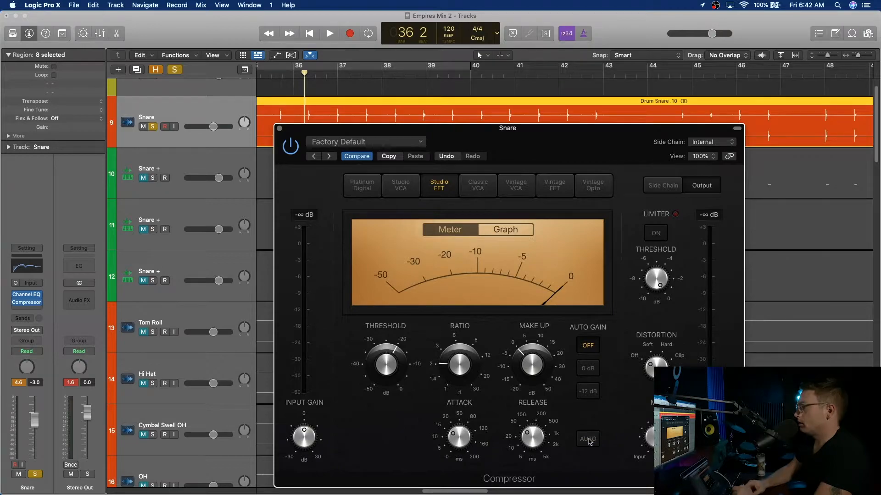
key(space)
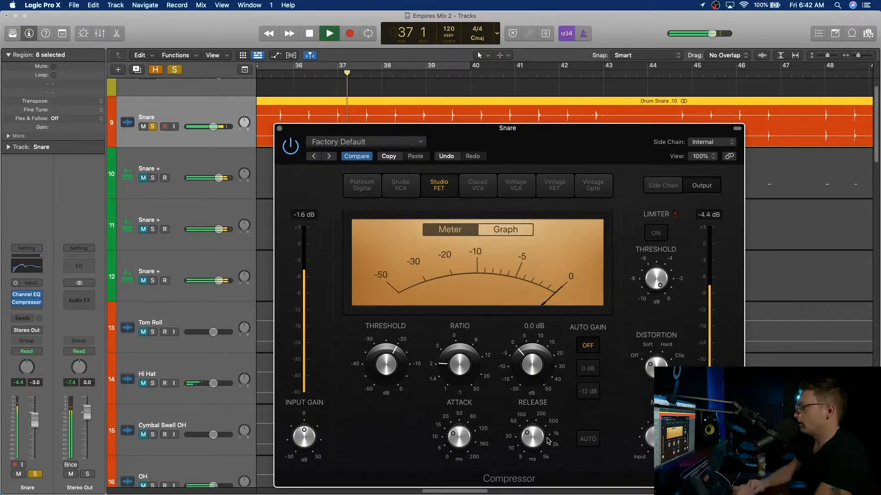
- Set the snare compressor's ratio to 4.2:1, threshold to -13.0 dB and attack to 11.5 ms during playback
drag(457, 441, 456, 452)
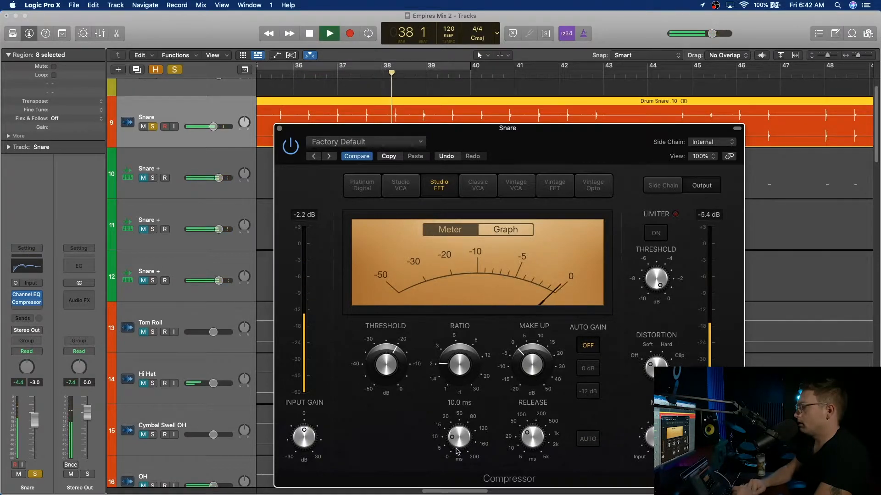
drag(477, 355, 479, 329)
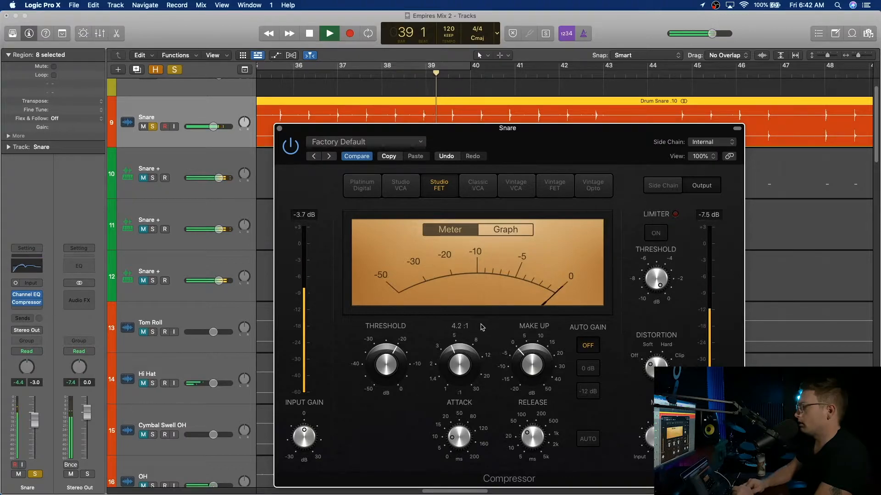
click(387, 364)
drag(386, 364, 396, 336)
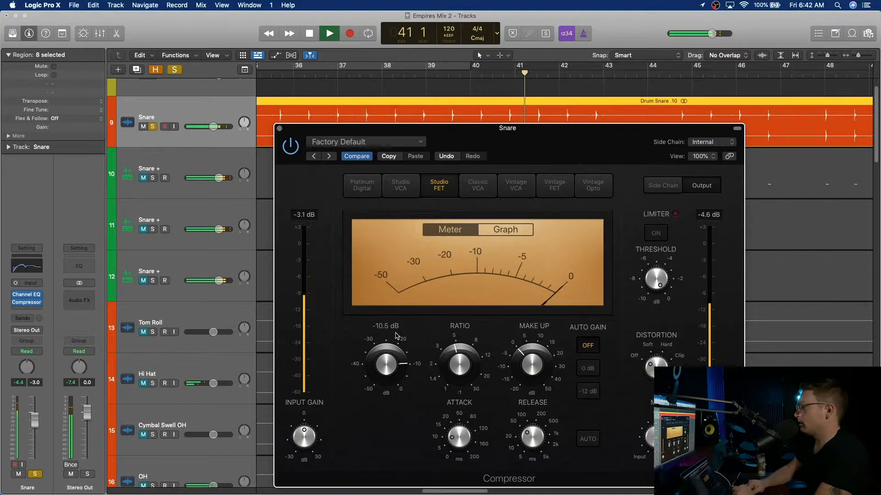
mouse_move(467, 439)
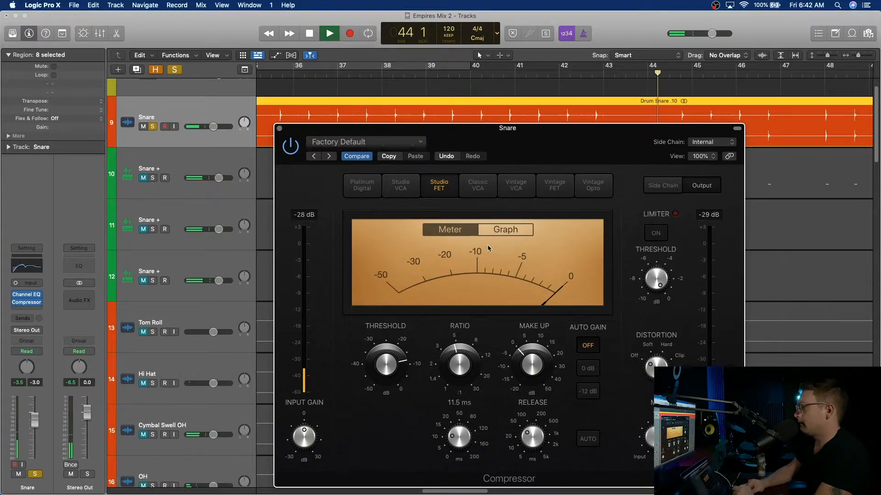
- Fine-tune the compressor's release while auditioning the snare from bar 36, close the compressor and stop playback
click(313, 75)
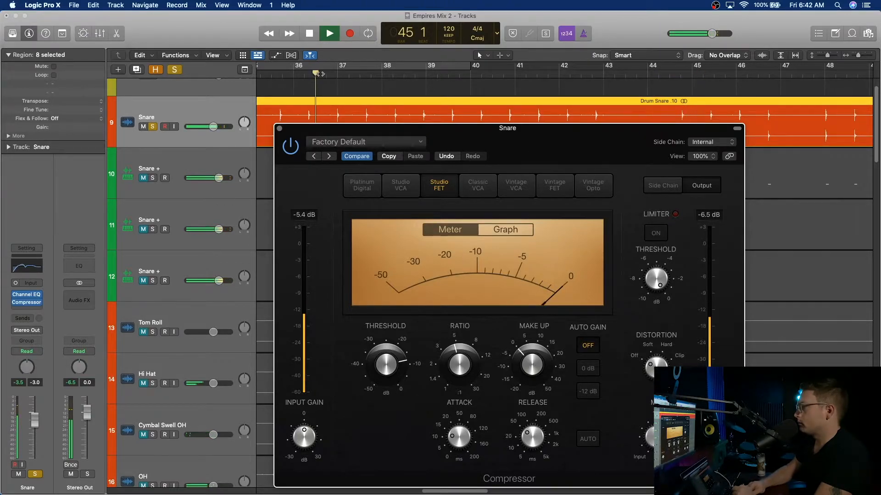
mouse_move(545, 442)
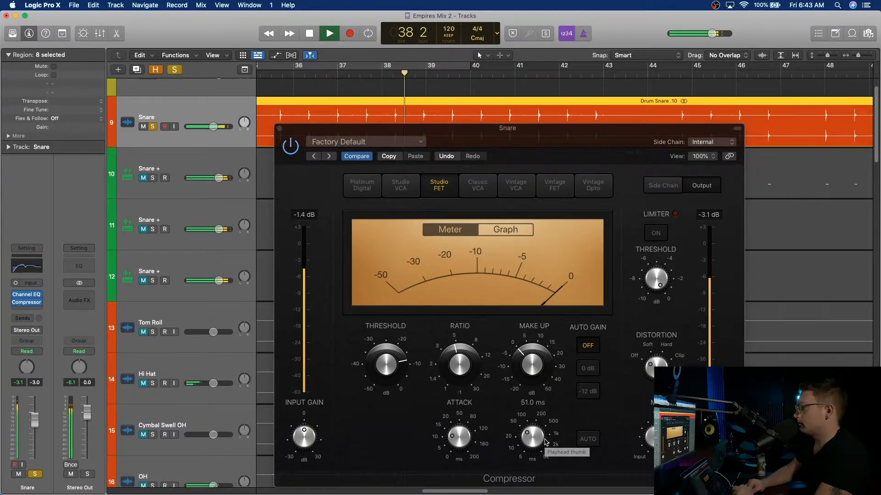
drag(536, 441, 554, 446)
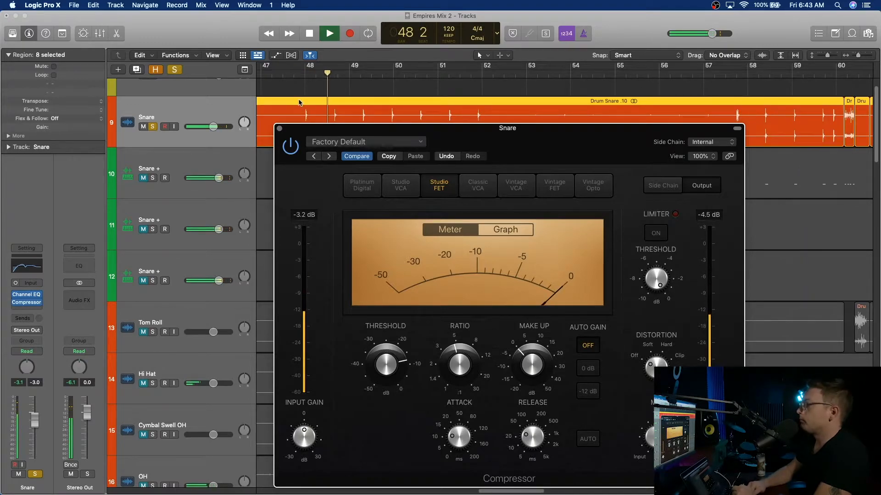
mouse_move(385, 370)
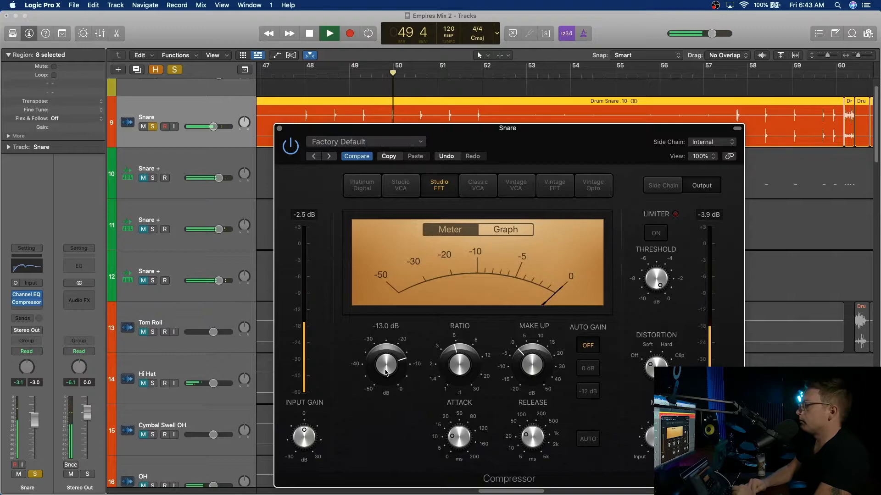
click(279, 129)
key(space)
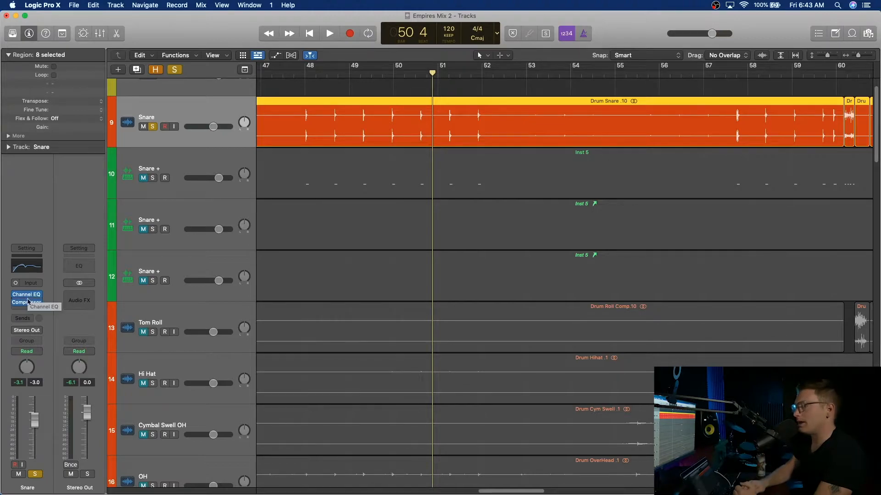
- Insert a second mono Channel EQ after the Snare's Compressor and set its high shelf to 8050 Hz at -3.6 dB while playing from bar 48
click(28, 310)
mouse_move(61, 338)
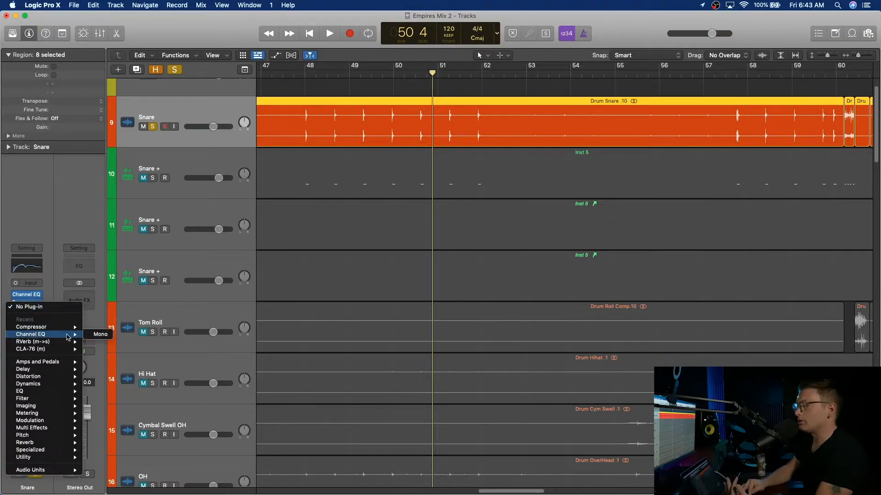
click(93, 335)
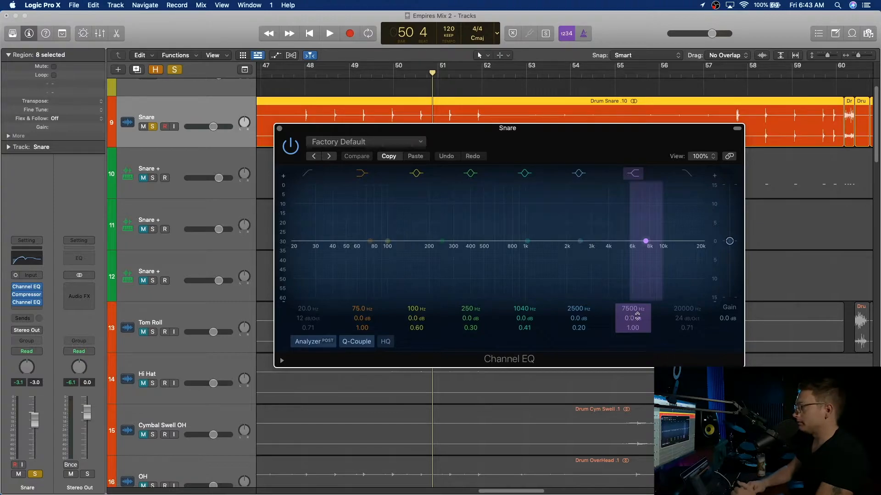
click(301, 77)
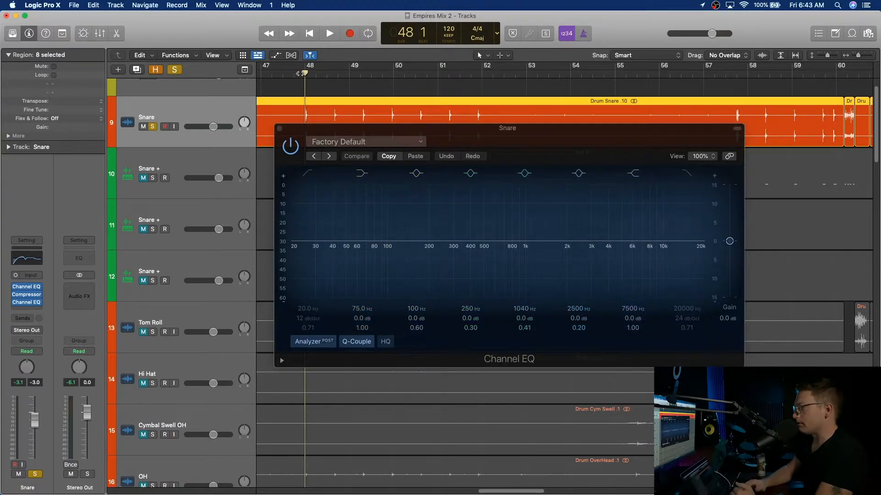
key(space)
drag(645, 241, 619, 248)
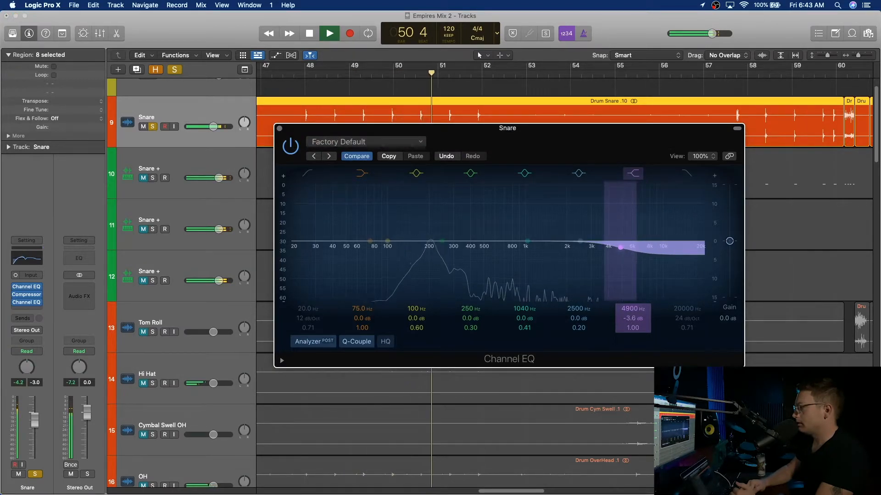
drag(633, 311, 633, 293)
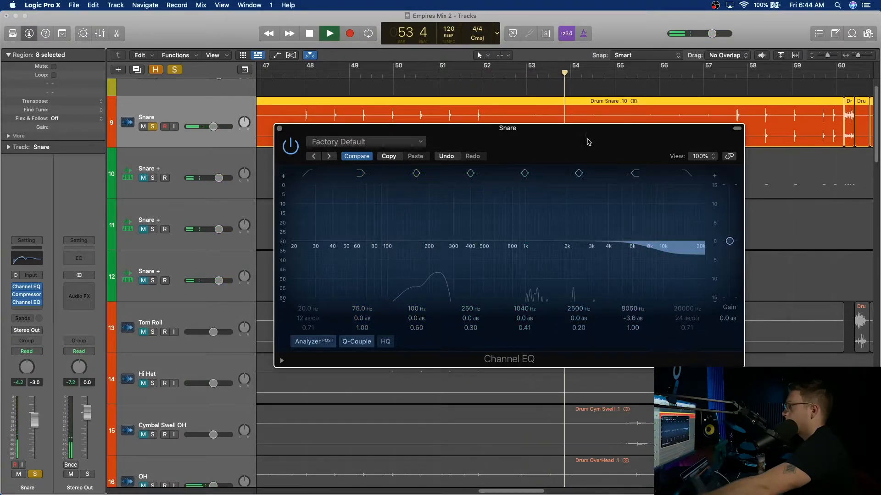
- Audition the snare through the fill at bar 60, close the EQ, stop playback and turn off the Snare's solo
click(734, 71)
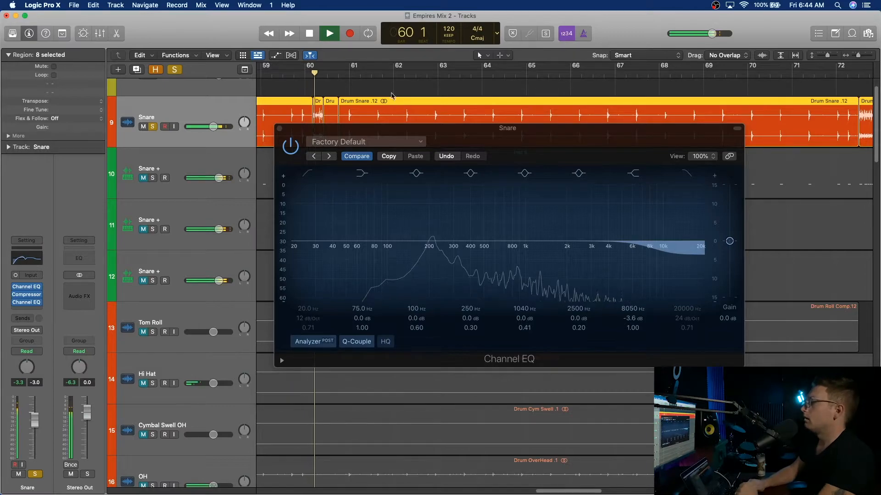
click(279, 129)
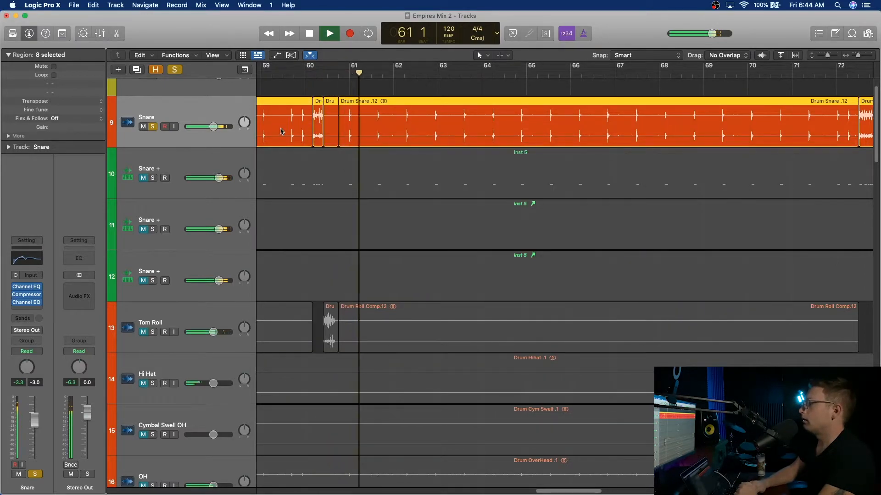
key(space)
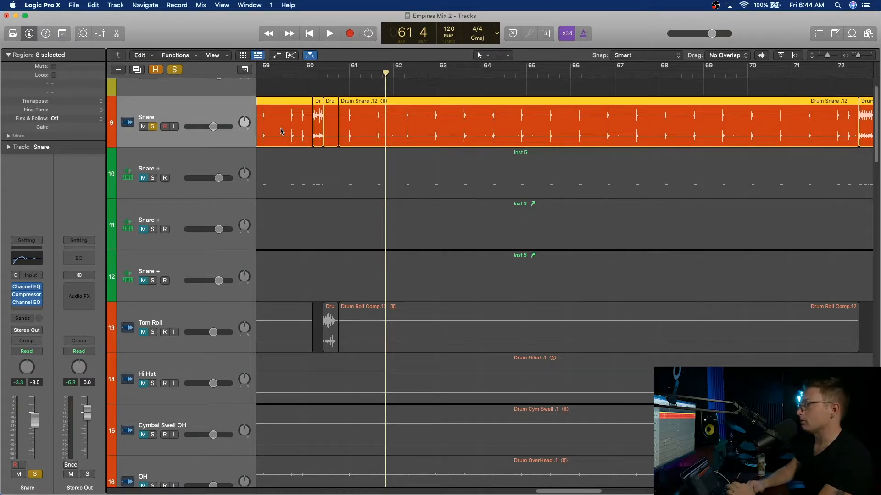
click(153, 127)
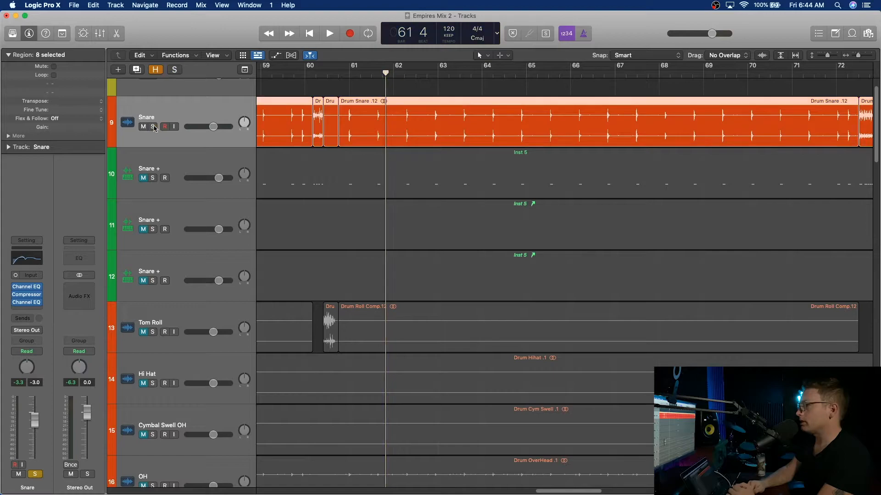
- Show the mixer and route the outputs of the three green snare sample channels together to Bus 3
click(161, 157)
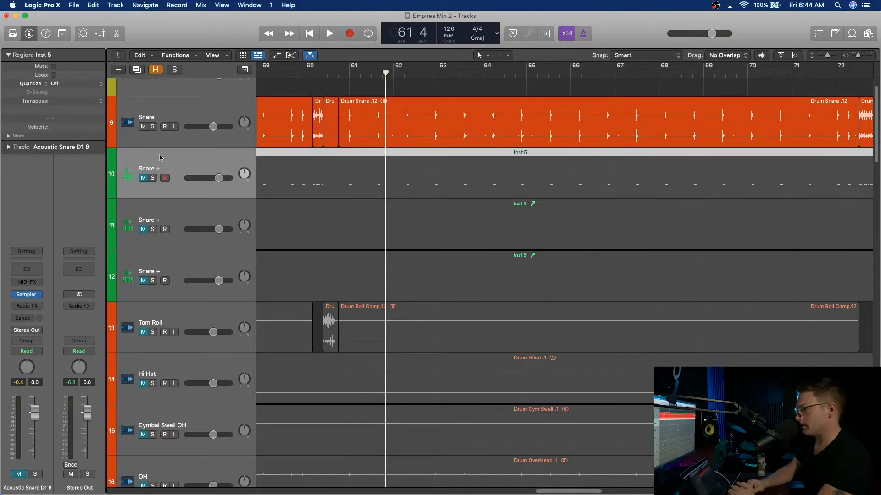
key(x)
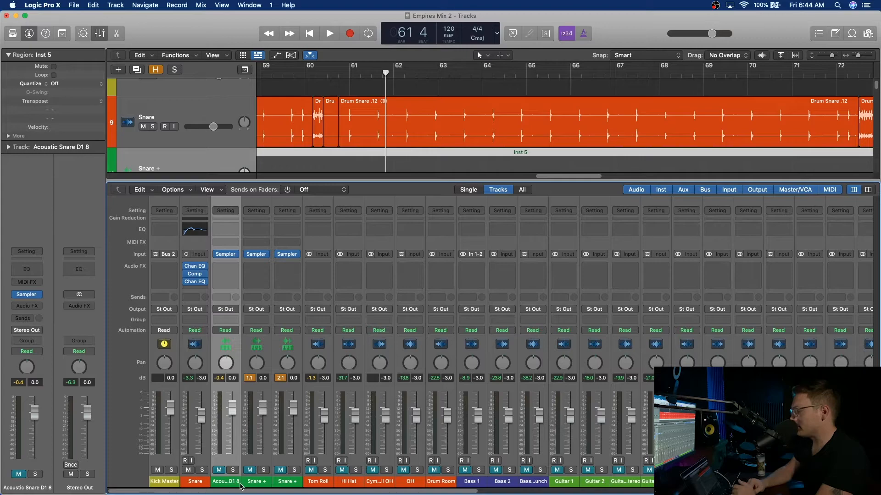
click(194, 482)
drag(227, 484, 282, 487)
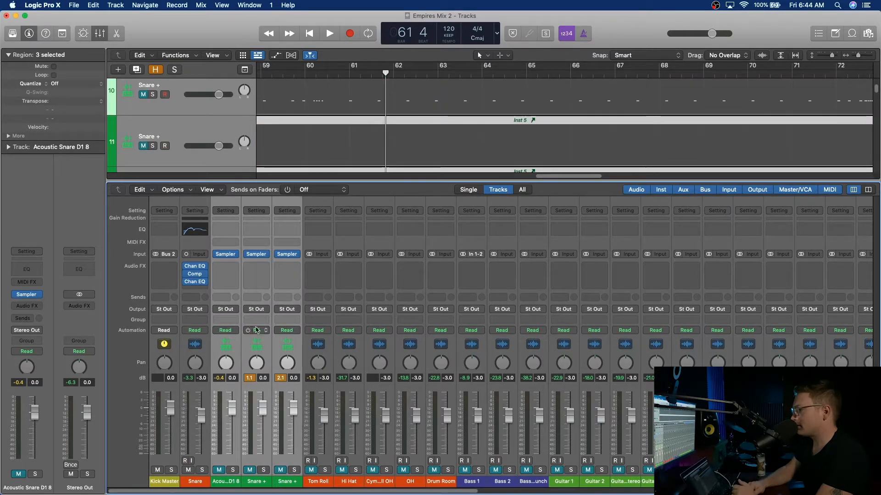
click(227, 310)
mouse_move(243, 341)
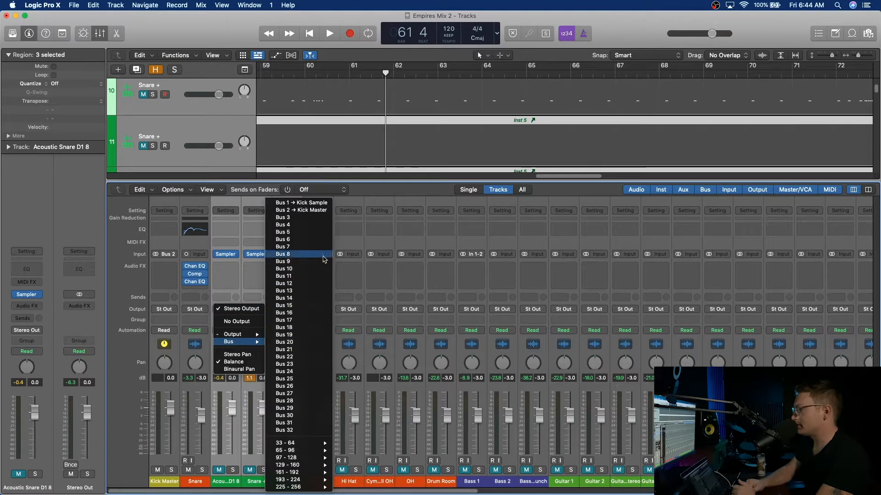
click(323, 219)
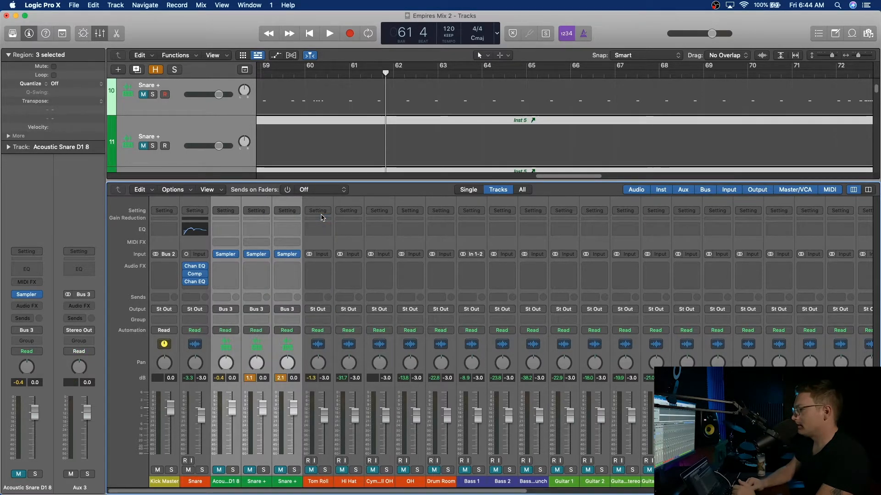
- Rename the new aux channel fed by Bus 3 as Snare Snample
scroll(663, 316, right, 15)
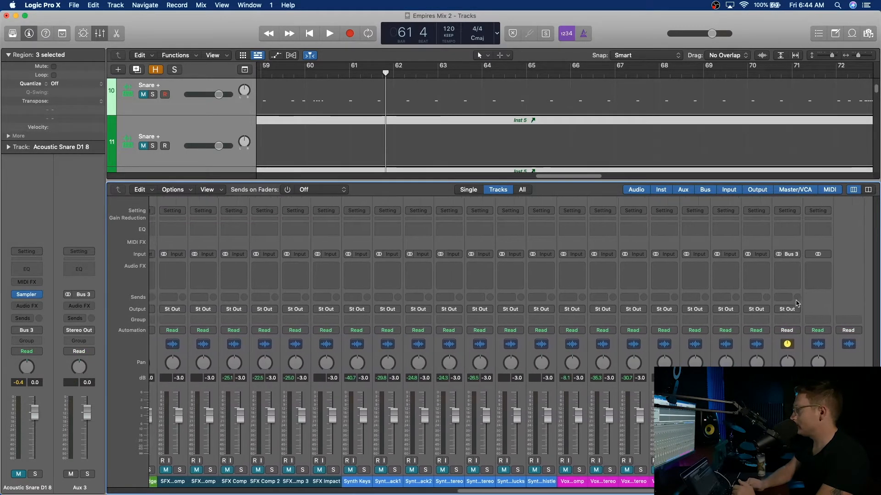
double_click(796, 481)
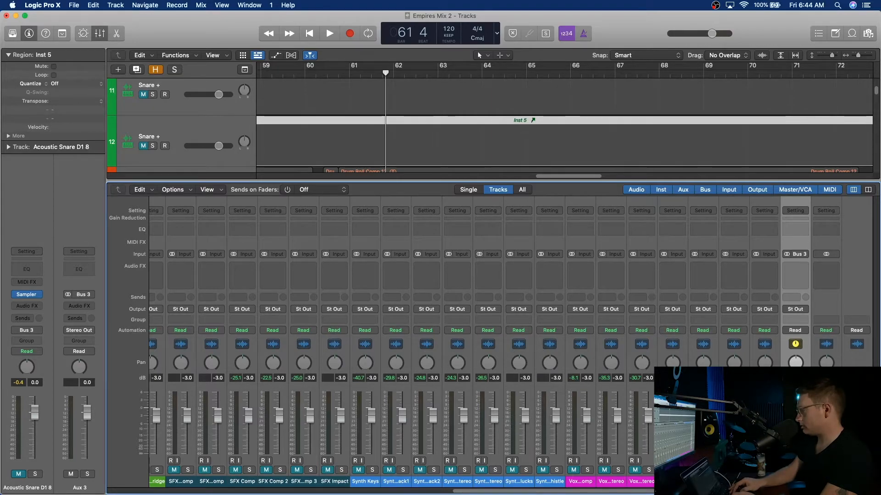
key(Return)
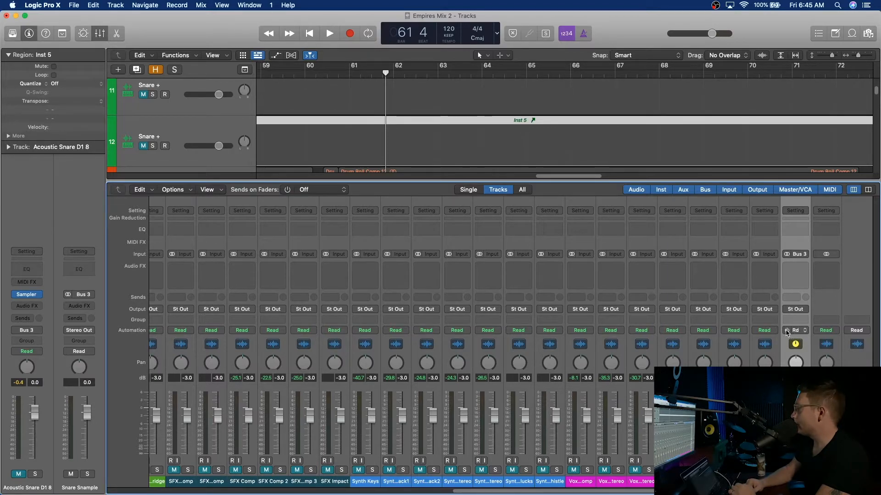
- Create a track for the Snare Snample aux and move it directly below the Snare track
click(786, 330)
scroll(321, 389, left, 10)
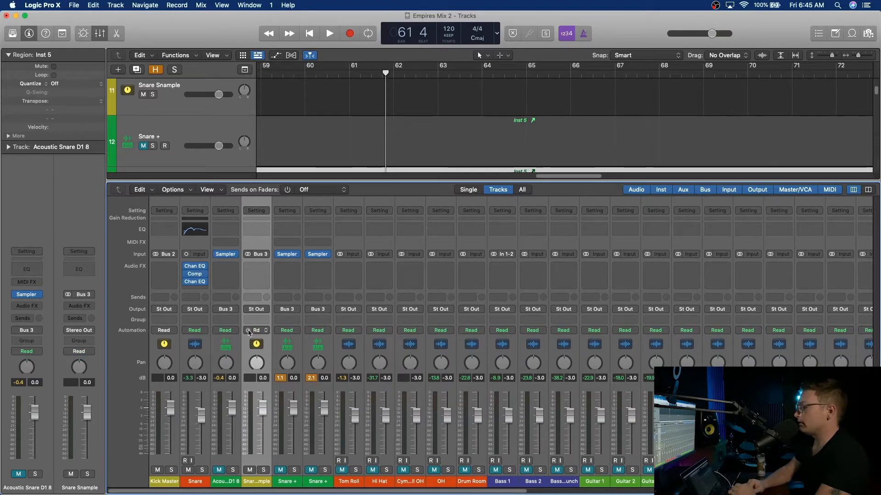
scroll(190, 114, up, 6)
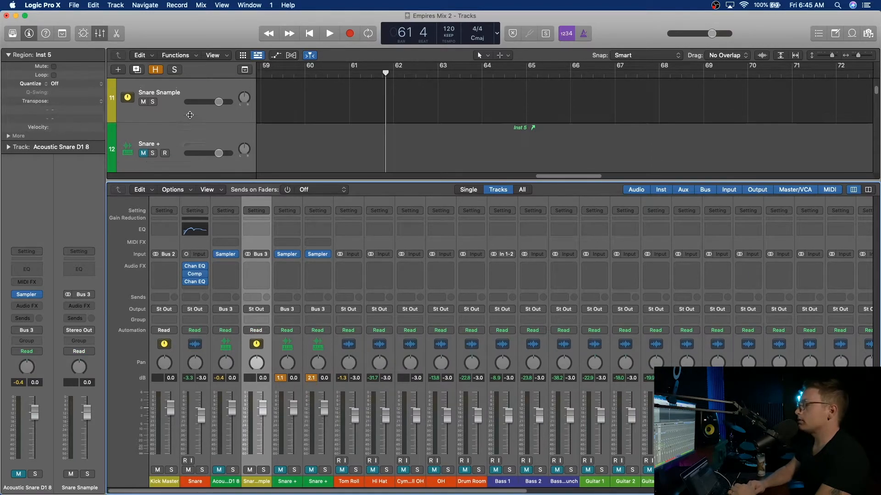
scroll(190, 140, down, 3)
drag(188, 140, 190, 89)
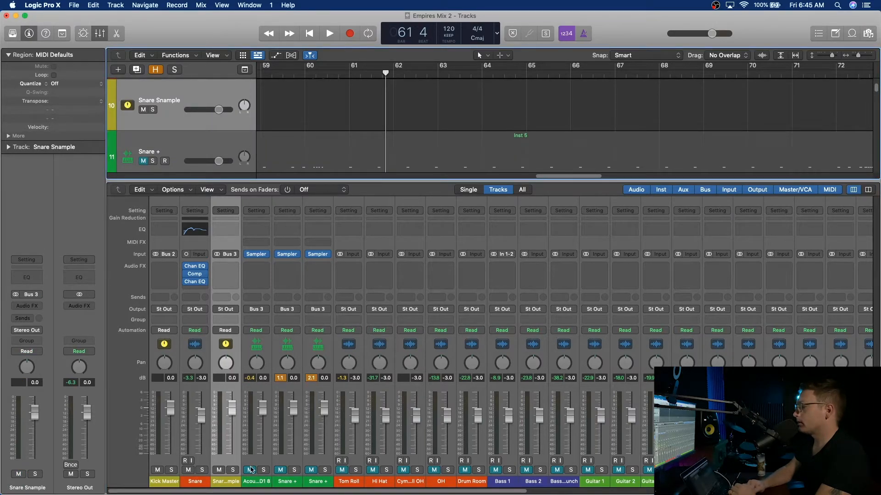
- Lower the faders of the three snare sample channels to -∞ together, unmute them, and clear the group selection by selecting Tom Roll
click(256, 484)
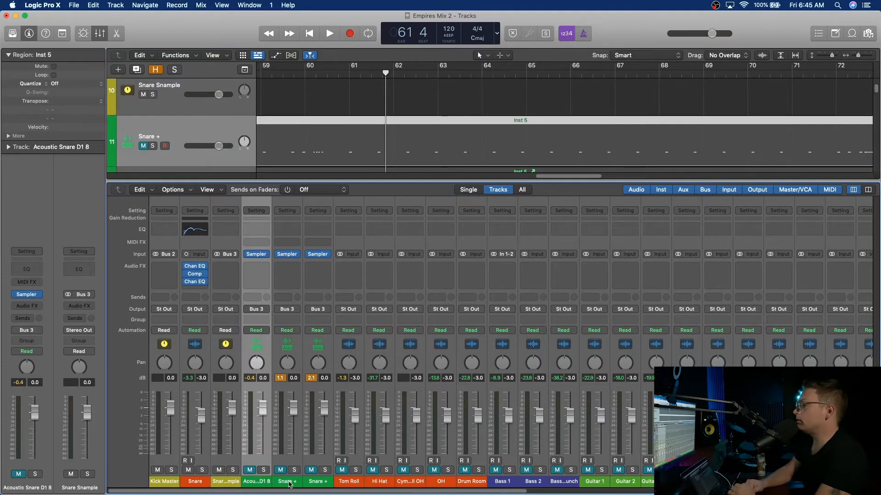
shift+click(327, 483)
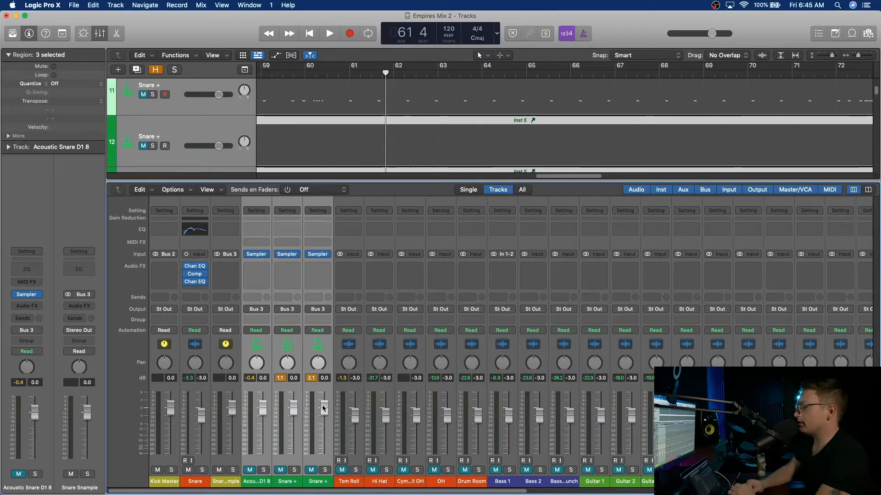
drag(324, 409, 324, 452)
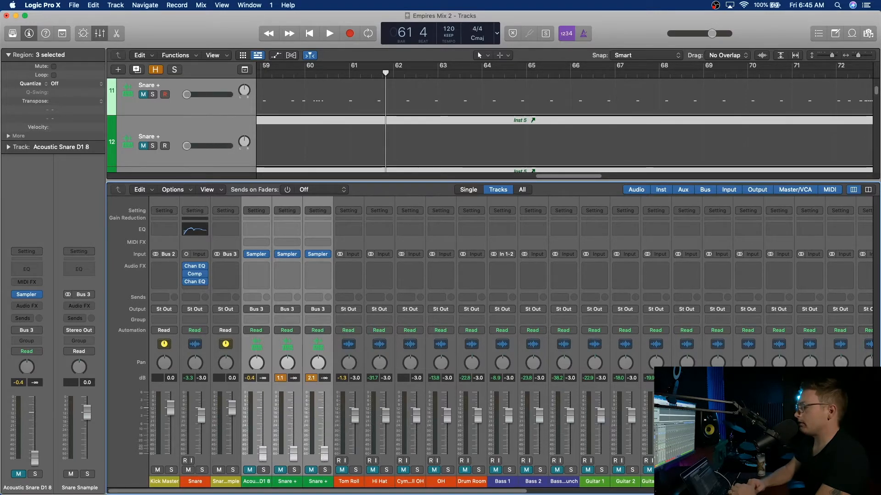
click(250, 470)
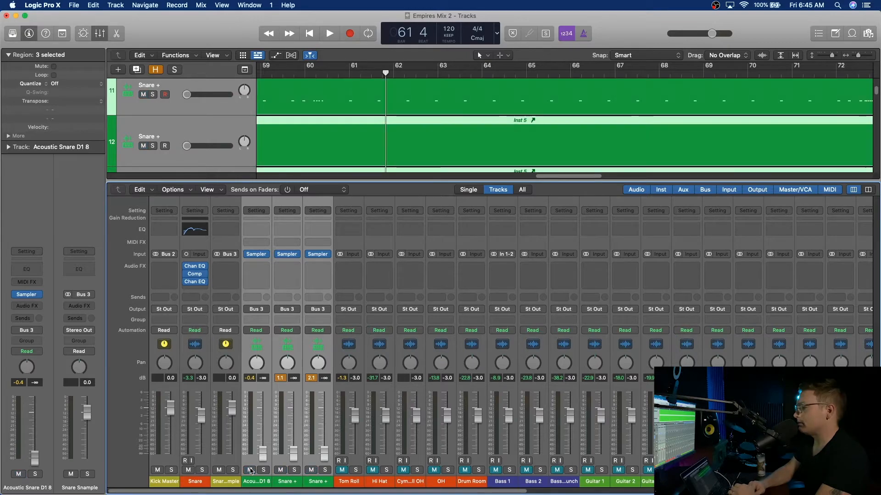
click(341, 482)
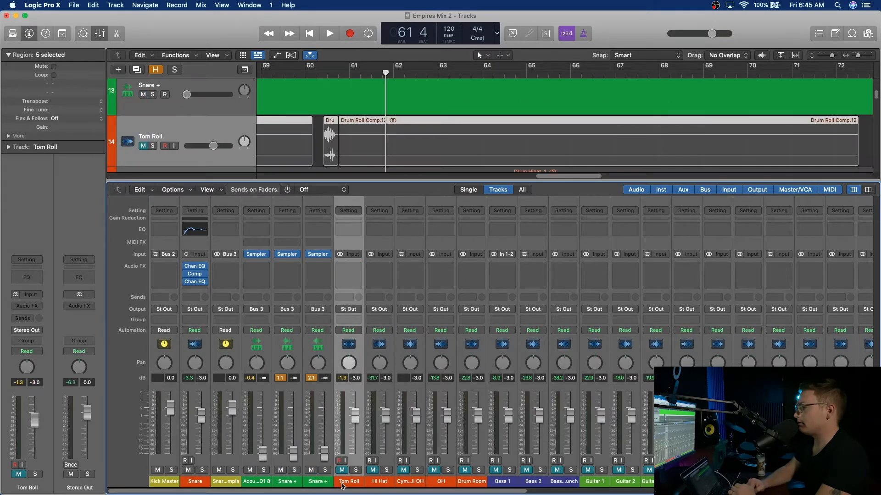
scroll(371, 131, up, 5)
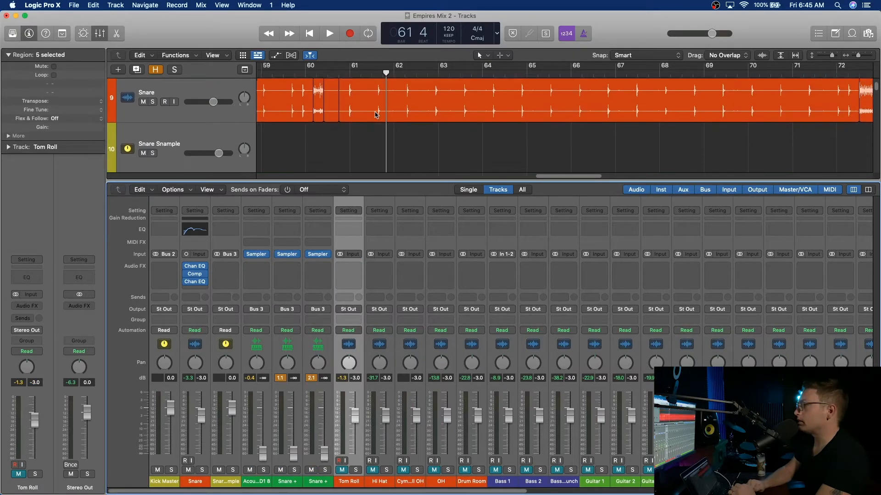
- Set a cycle range from bar 61 to about the middle of bar 62
scroll(375, 114, up, 2)
click(356, 69)
mouse_move(356, 69)
mouse_down()
mouse_move(401, 69)
mouse_move(347, 68)
mouse_up()
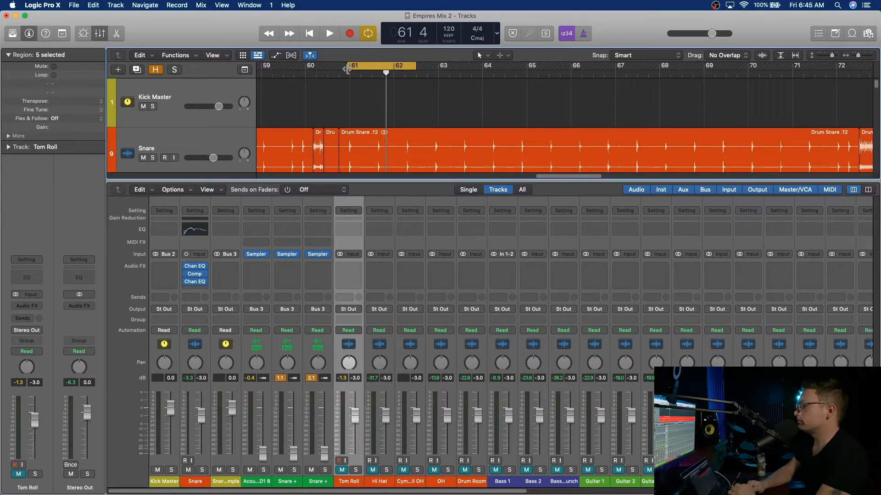
- Solo Snare Snample and, while the loop plays, raise the three green snare sample faders to -13.0, -13.8 and -15.8 dB in track order
click(232, 470)
key(space)
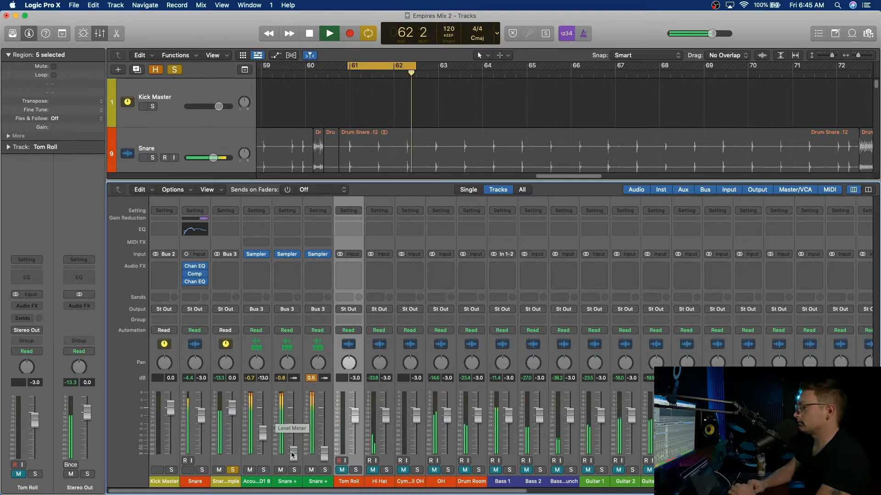
drag(292, 454, 324, 436)
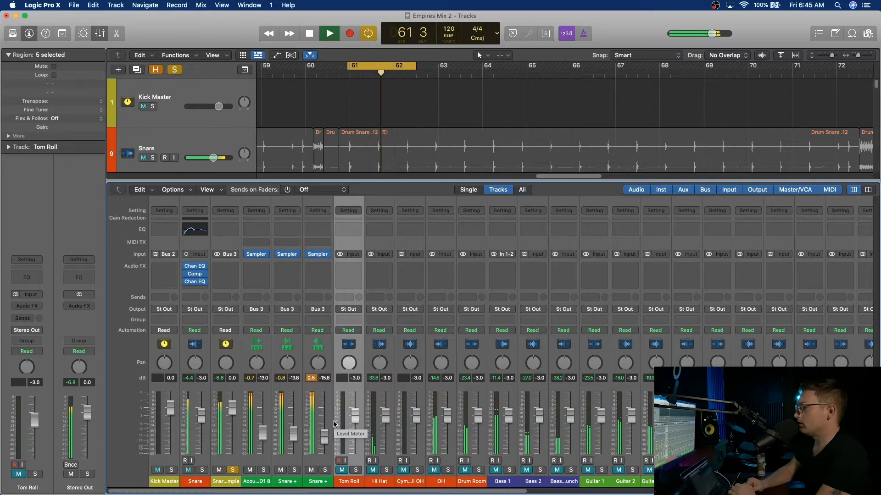
key(space)
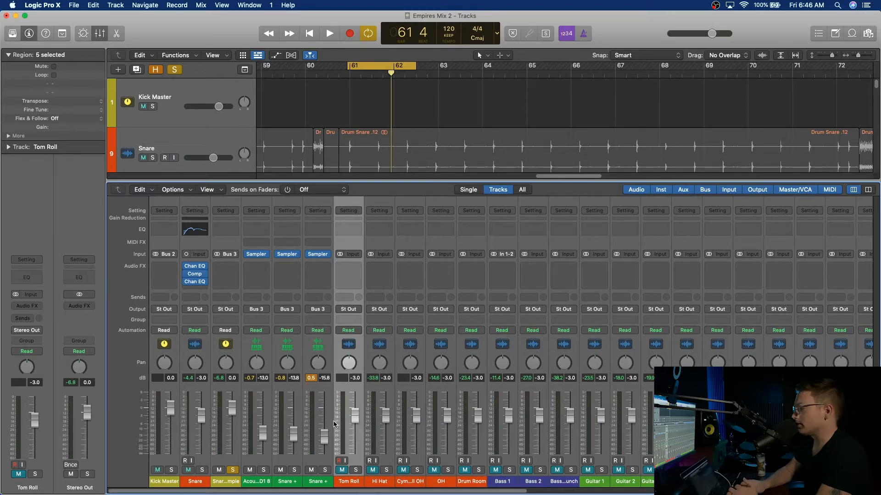
key(space)
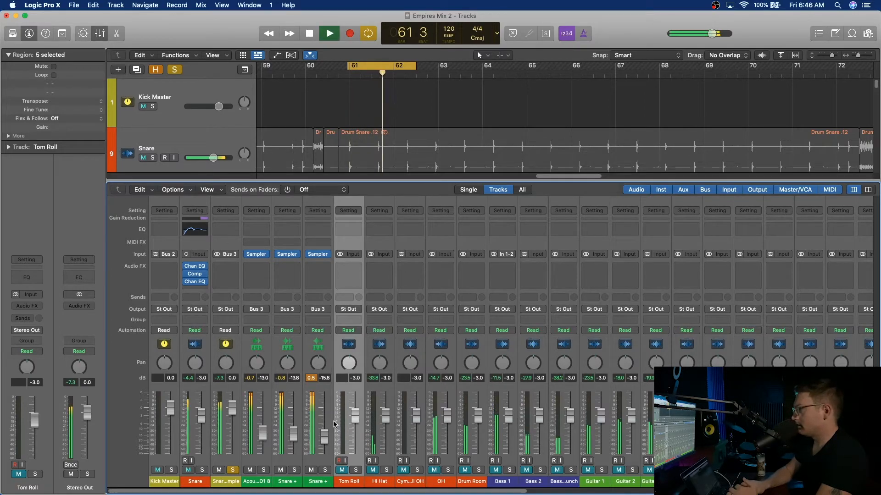
key(space)
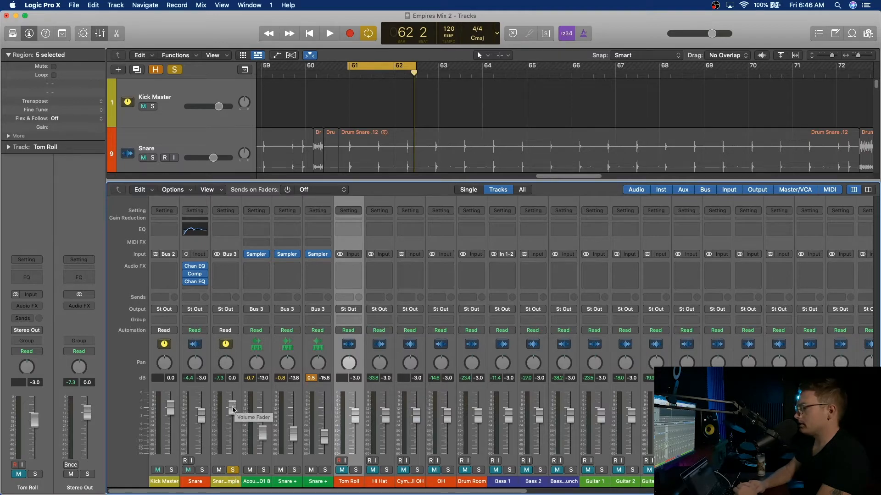
- Solo the Snare track alongside Snare Snample and blend the Snare Snample fader in from -∞ to -3.5 dB during playback
click(233, 469)
click(202, 470)
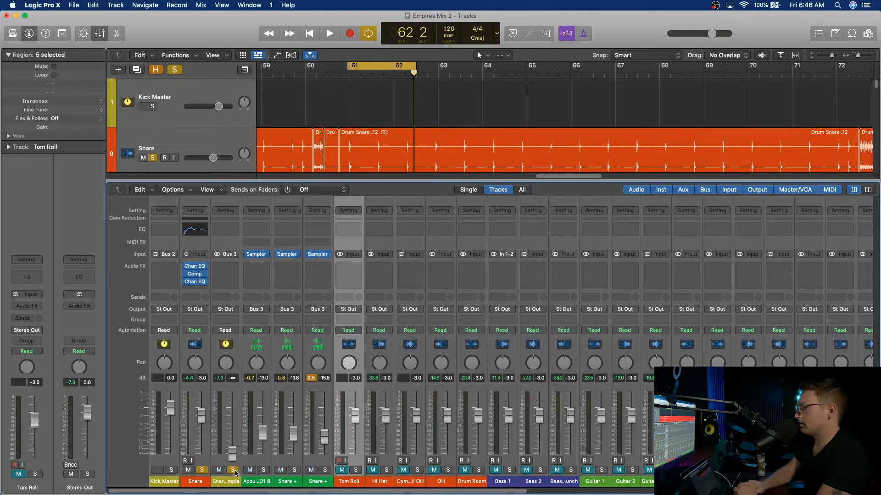
key(space)
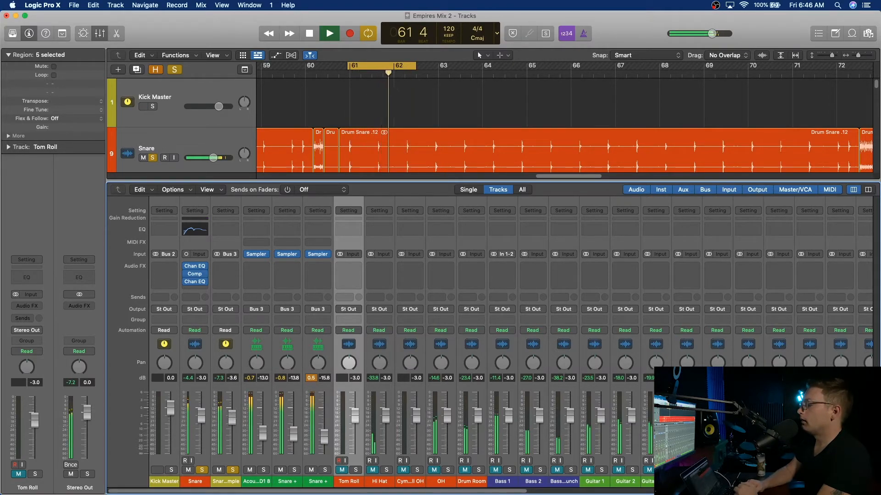
drag(231, 417, 232, 417)
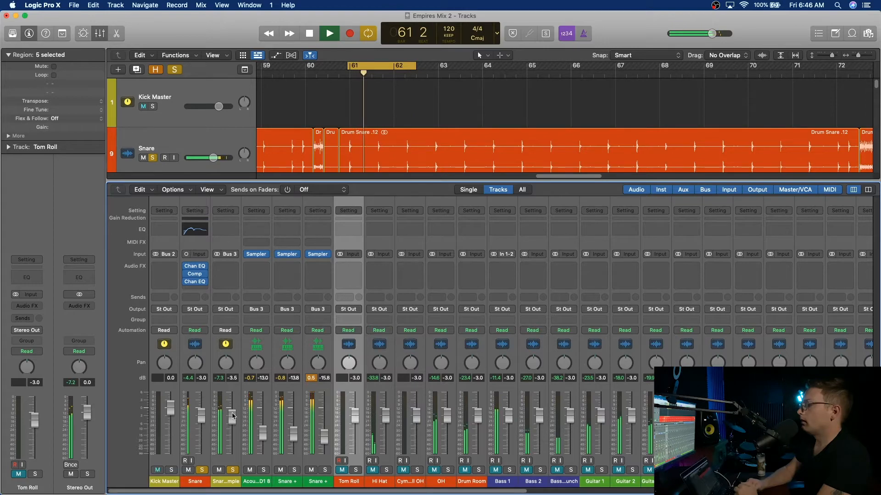
key(space)
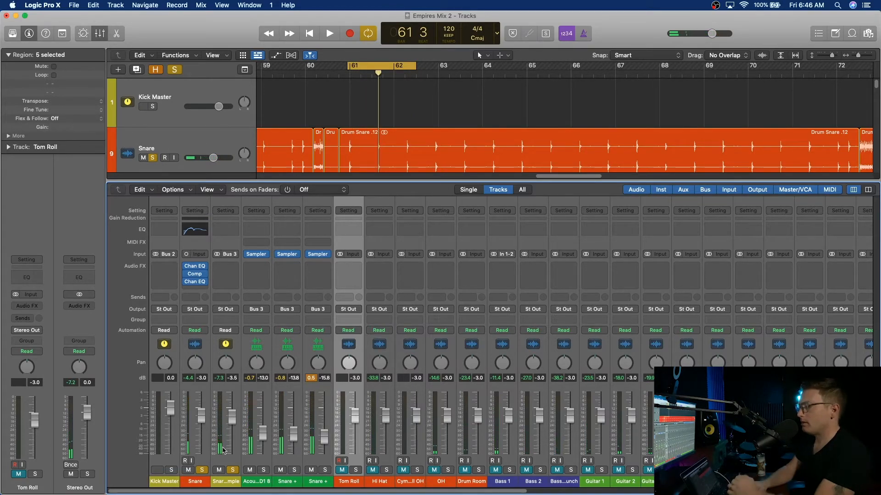
- Solo Kick Master as well and play the loop to hear it against the two snare channels
click(172, 471)
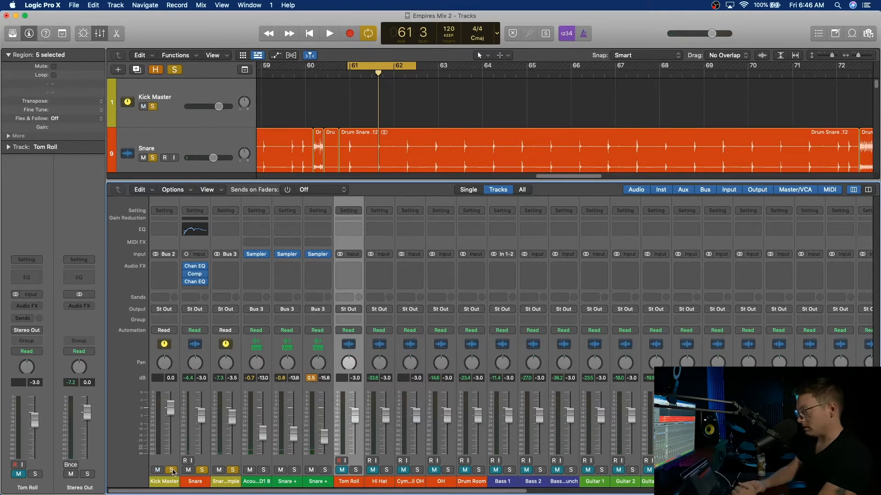
key(space)
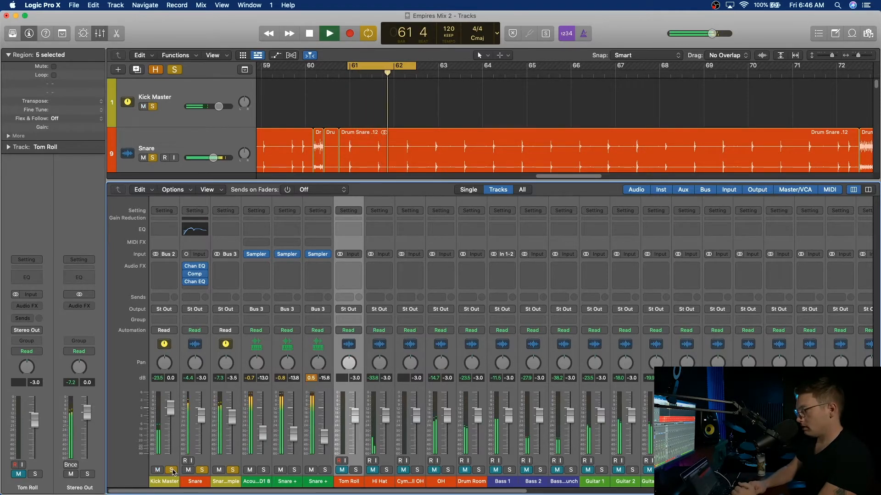
click(190, 428)
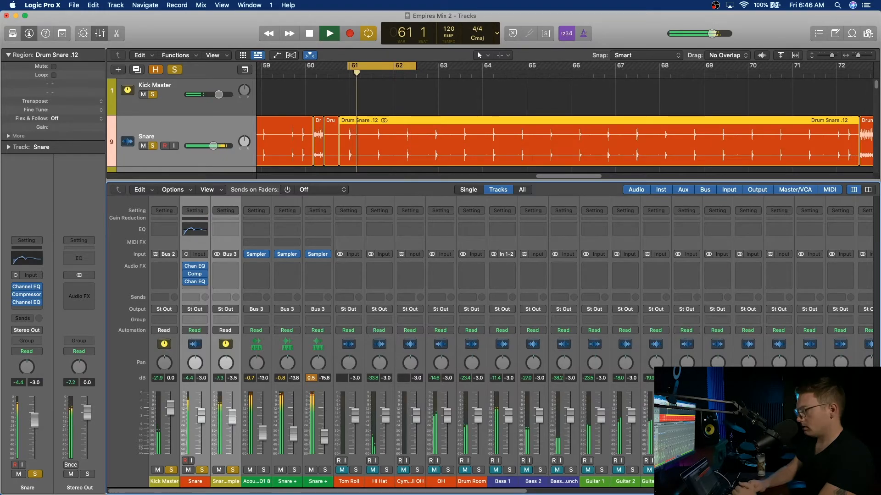
key(space)
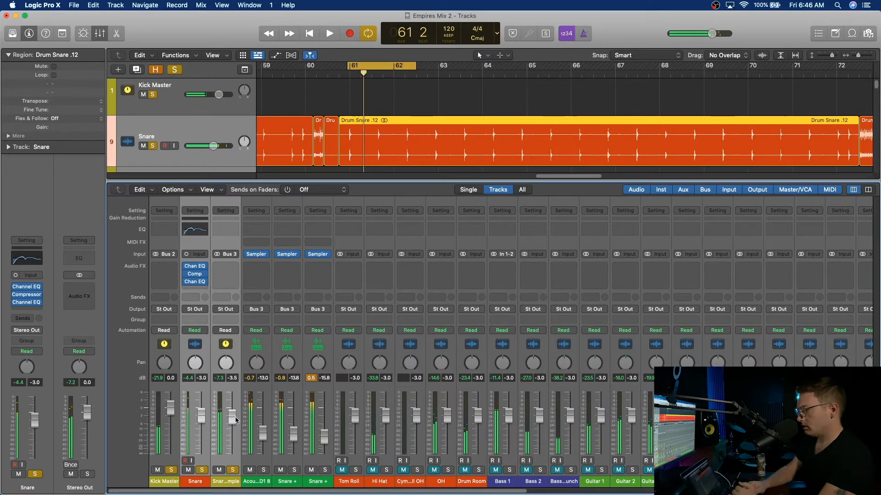
- Select the Snare and Snare Snample channels together and route both outputs to Bus 4
click(220, 485)
click(195, 483)
click(219, 482)
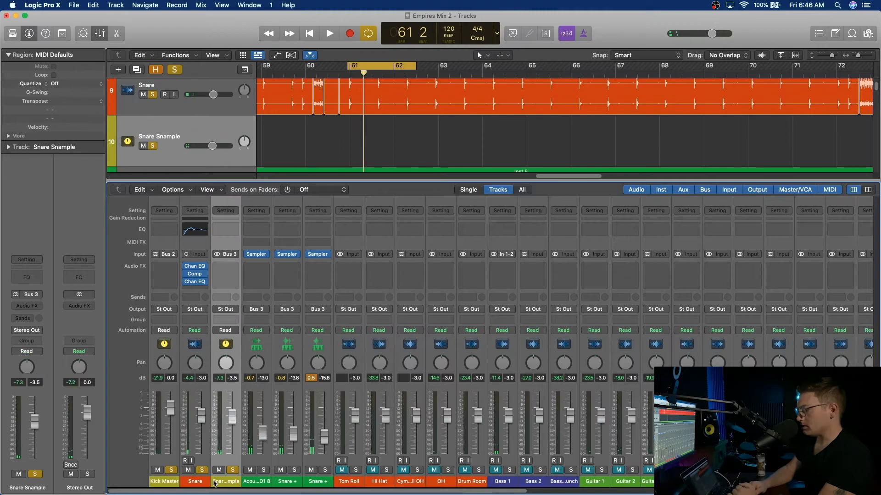
click(196, 485)
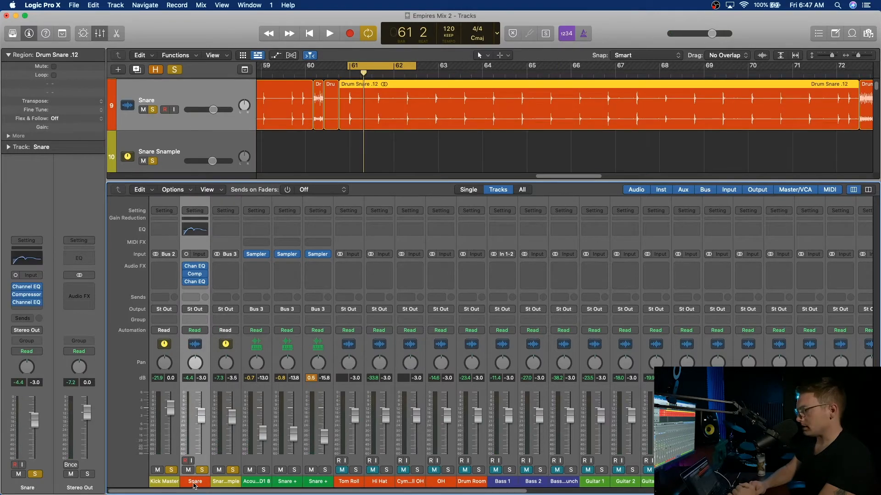
click(198, 312)
mouse_move(215, 342)
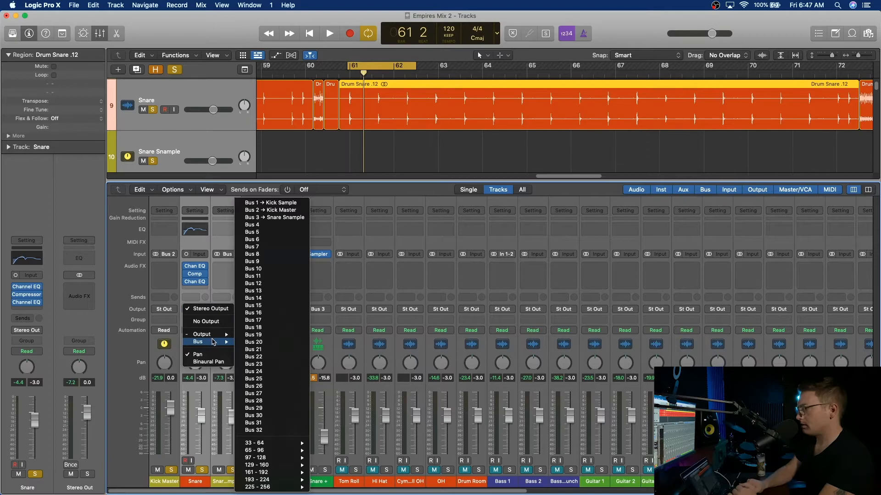
click(298, 225)
- Rename the new aux channel fed by Bus 4 as Snare Master and create a track for it in the arrangement
scroll(783, 334, right, 10)
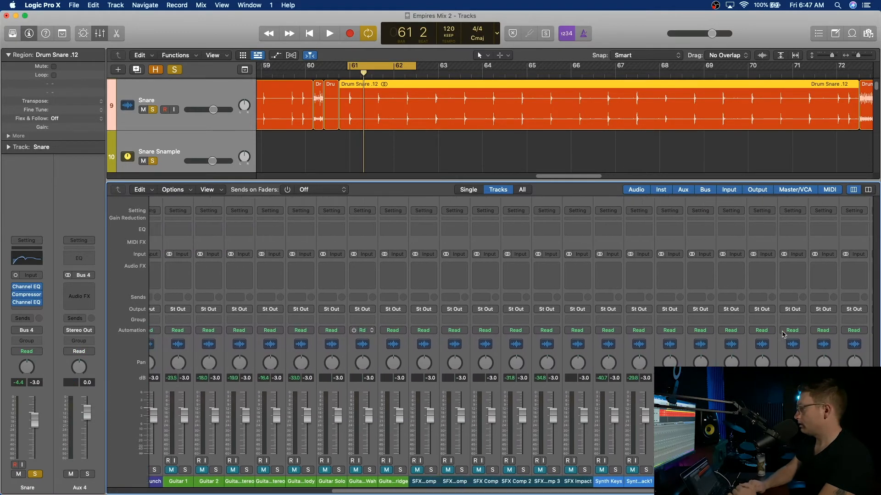
click(796, 321)
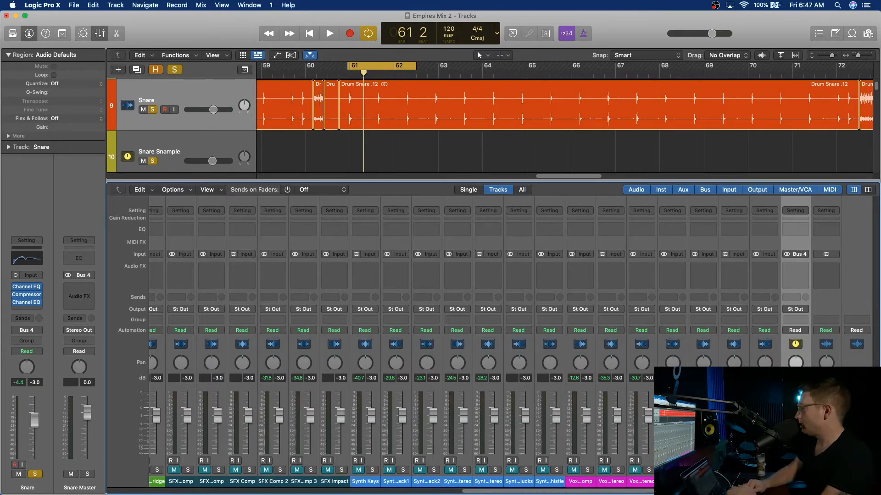
key(ctrl+t)
scroll(557, 320, left, 10)
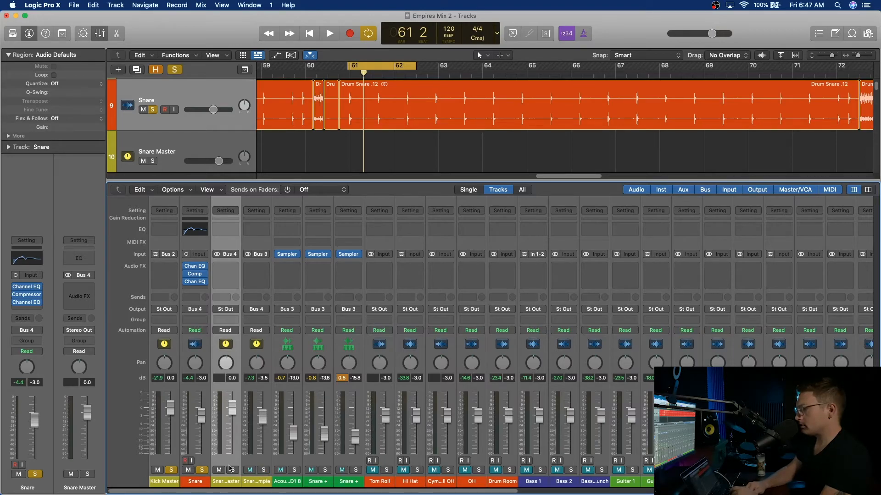
- Turn off the solo on the Snare channel and close the mixer
click(203, 470)
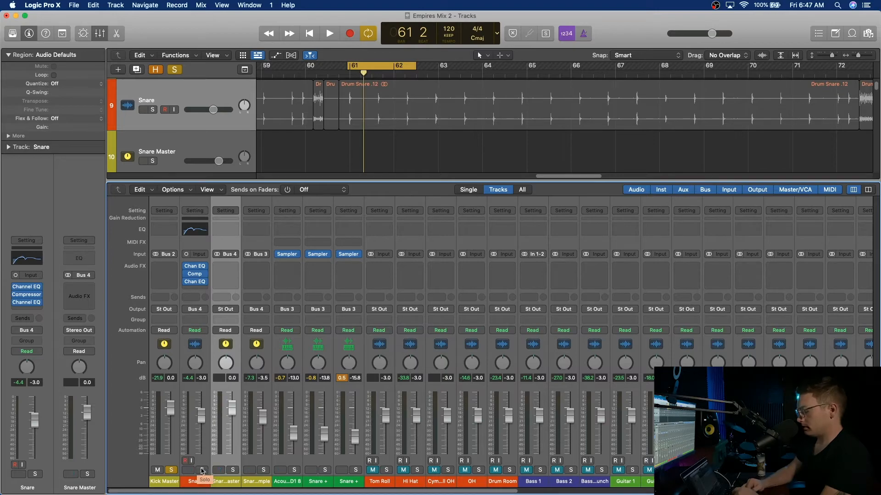
key(x)
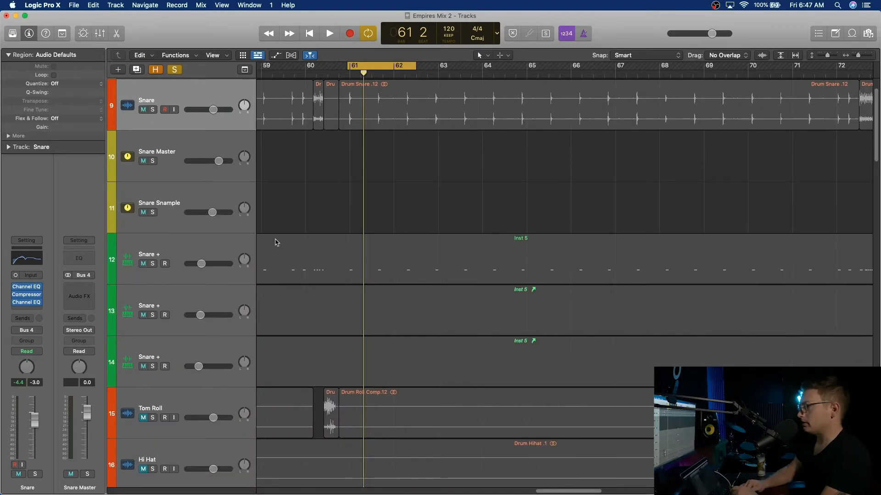
scroll(298, 199, up, 2)
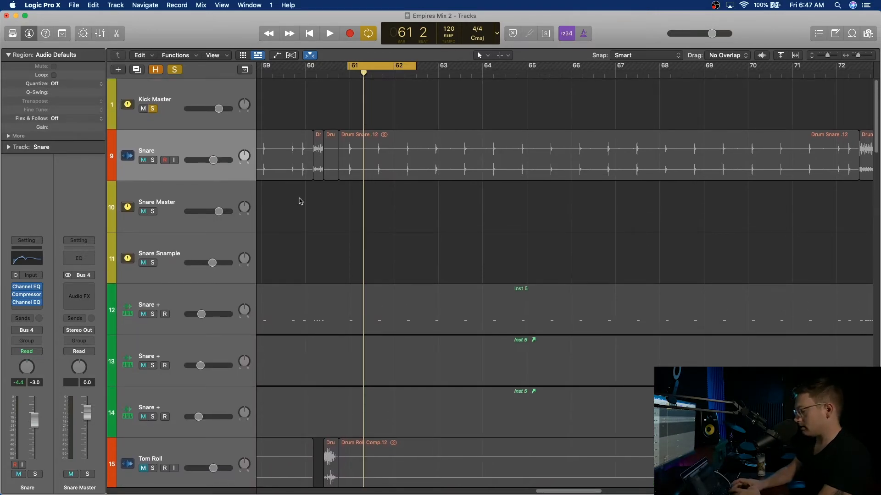
- Hide the Snare, Snare Snample and three Snare + tracks, leaving Snare Master shown below Kick Master
key(ctrl+h)
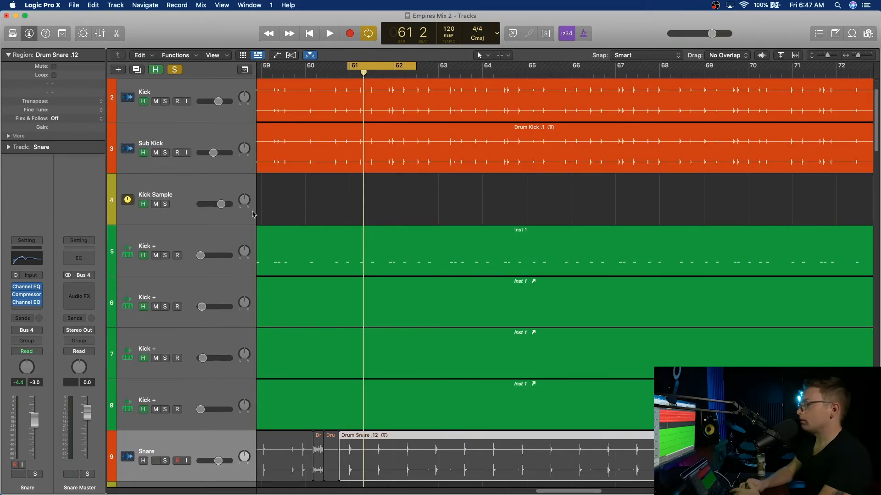
scroll(295, 209, down, 8)
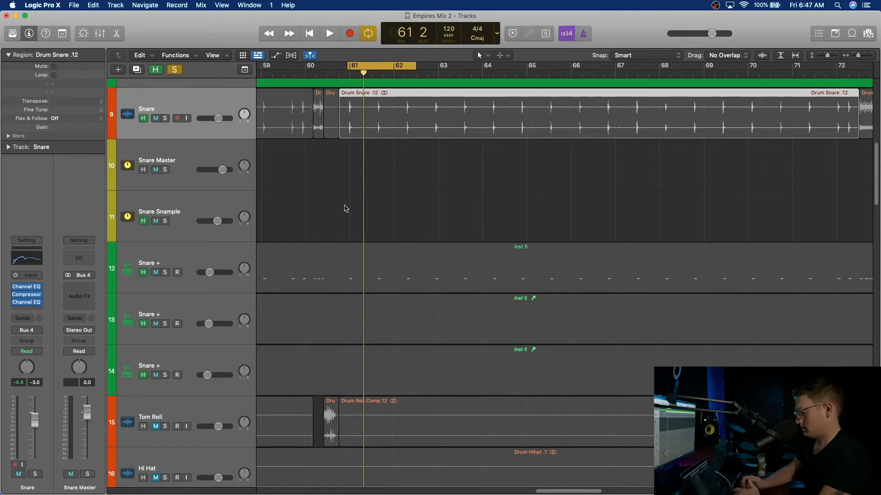
key(h)
scroll(346, 206, up, 4)
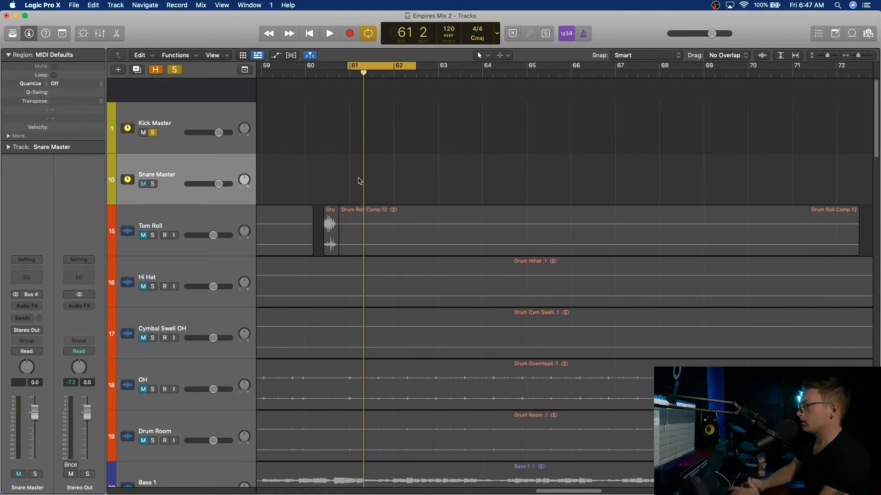
- Solo Snare Master together with Kick Master, lower the Snare Master volume to -∞ and restart the loop
key(ctrl+m)
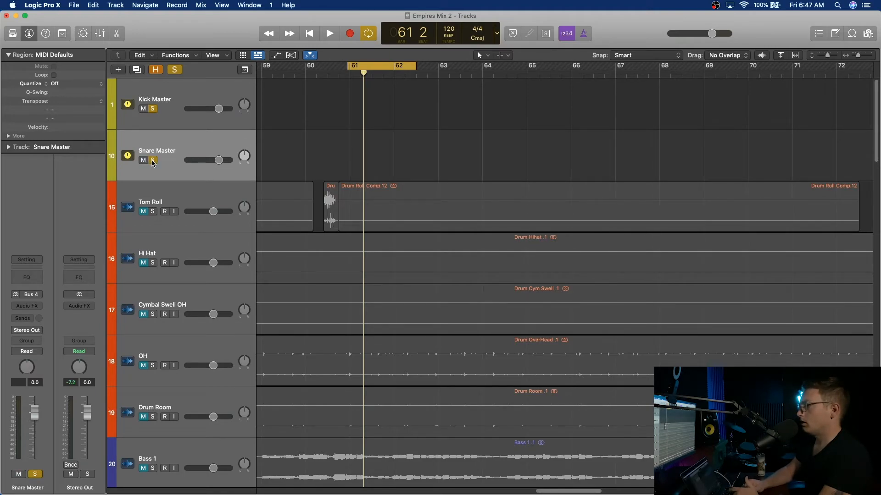
key(space)
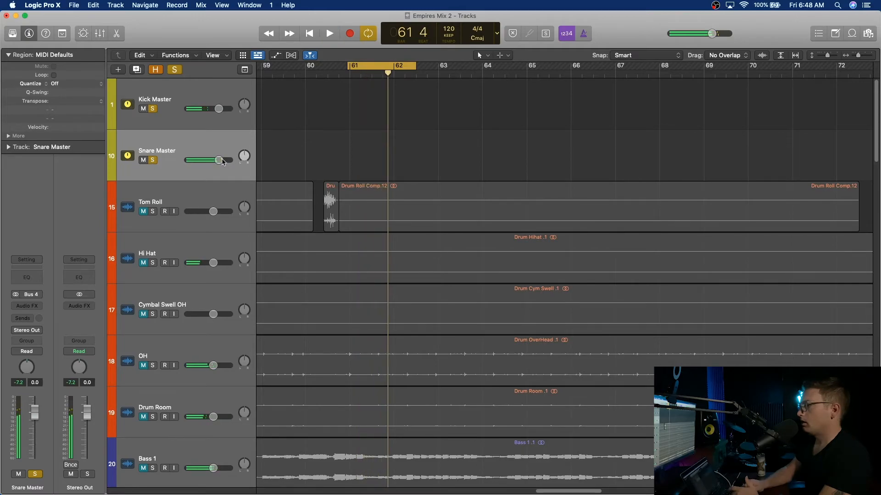
click(218, 160)
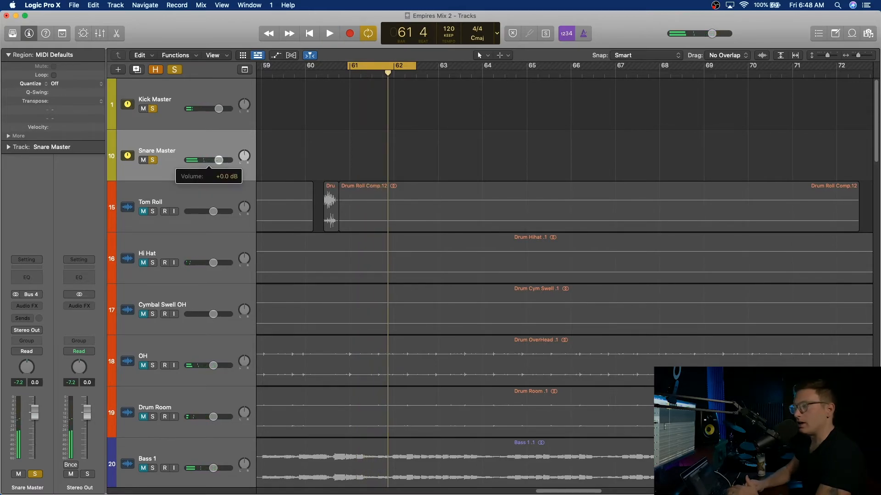
drag(198, 160, 124, 157)
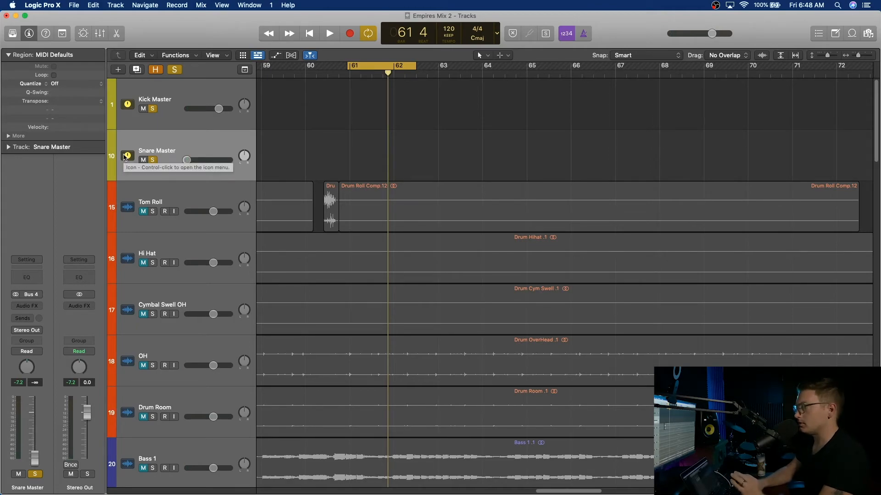
key(space)
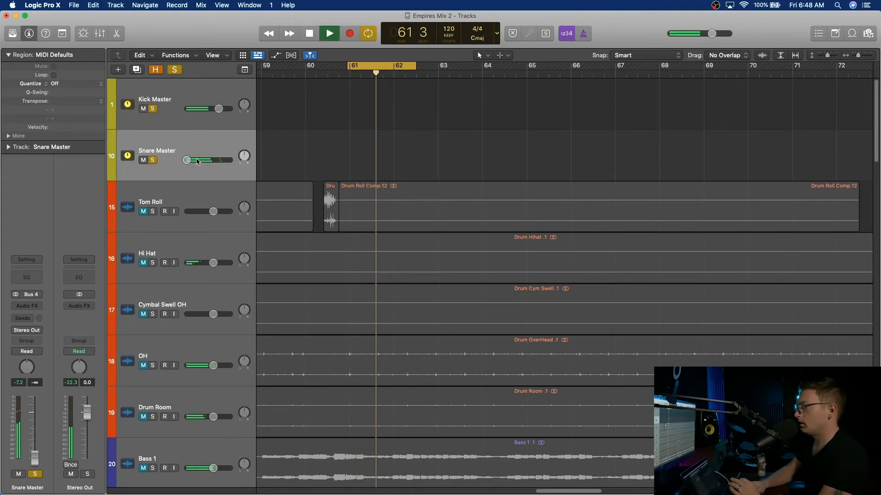
- Raise the Snare Master volume to -6.0 dB against the kick during playback, stop the loop and keep Snare Master selected
drag(187, 159, 209, 160)
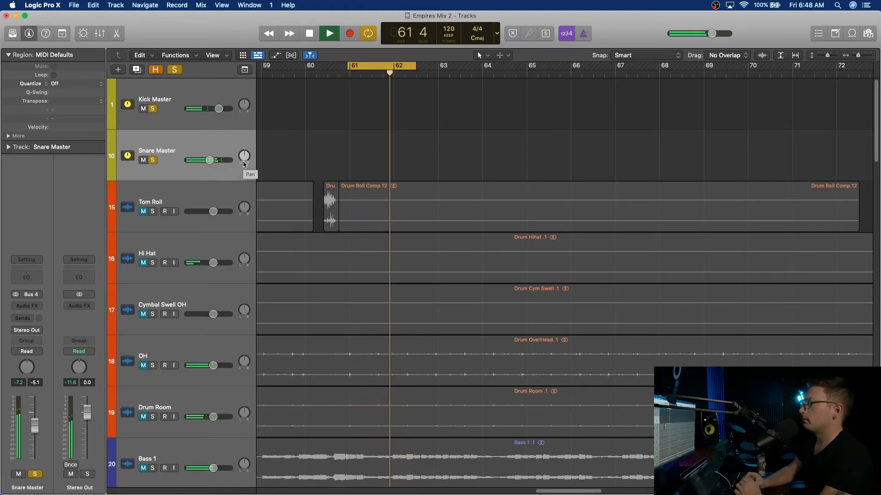
drag(209, 160, 209, 160)
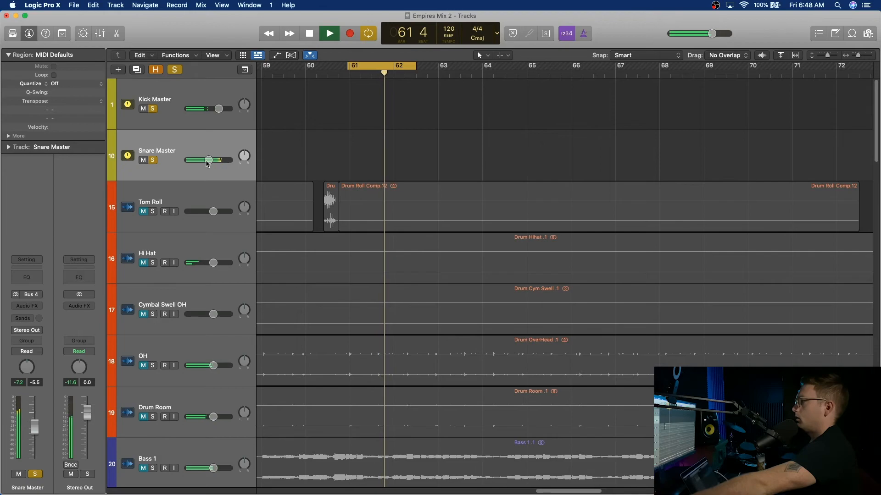
drag(207, 163, 207, 161)
key(space)
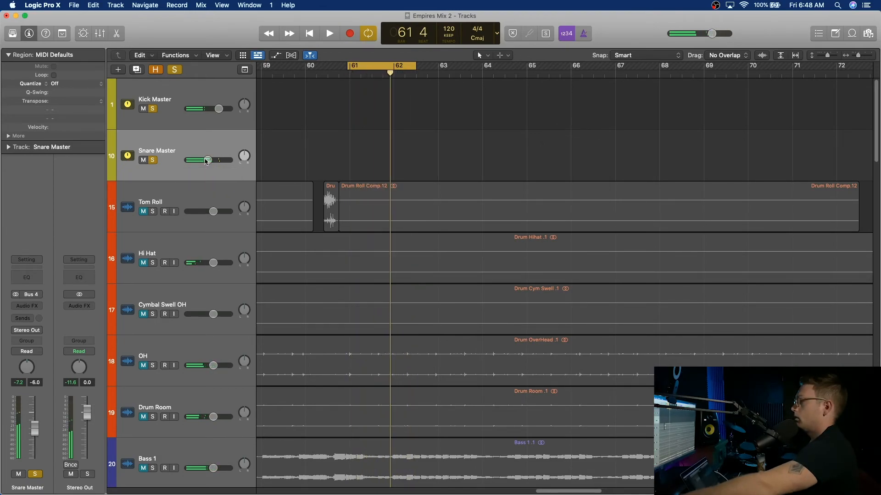
key(Down)
key(Up)
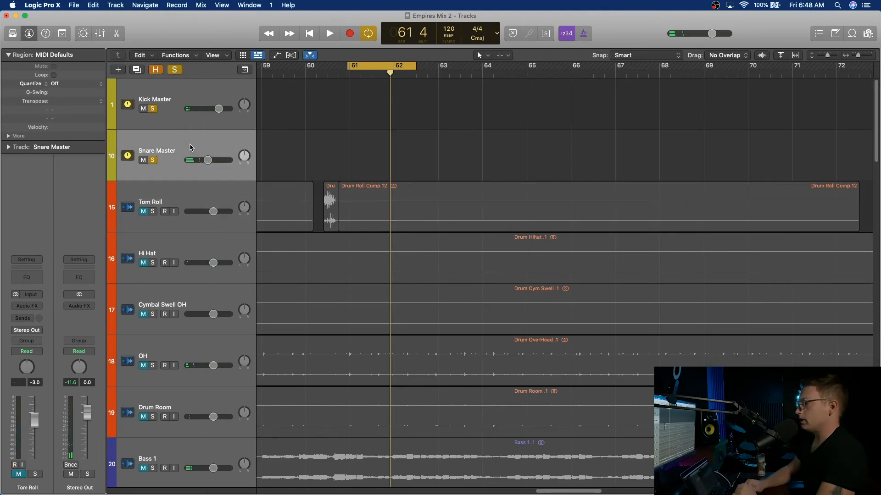
- Insert a Compressor on Snare Master using the Studio FET model, with auto gain and auto release switched off
click(29, 306)
mouse_move(46, 332)
click(99, 333)
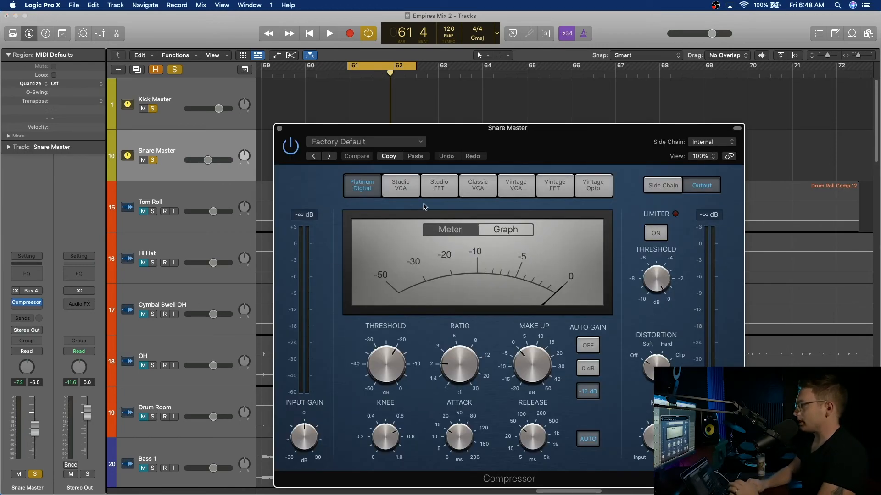
click(439, 185)
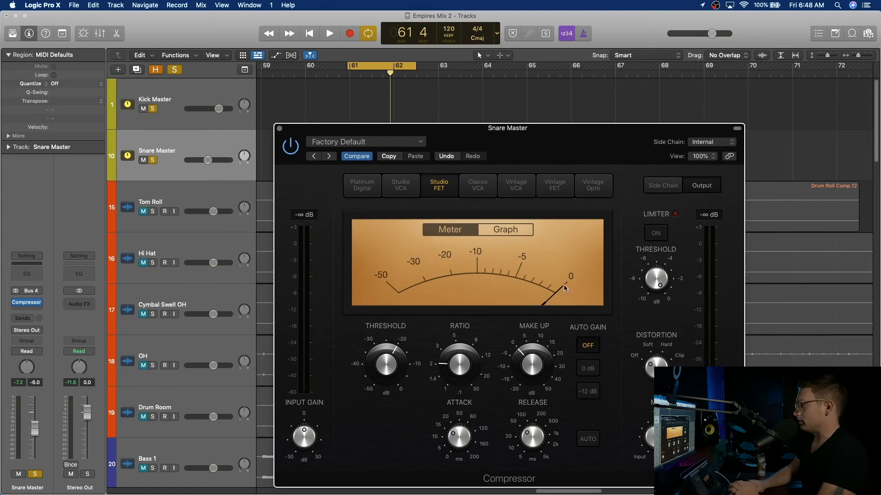
- Set the compressor's ratio to 4.1:1 while the loop plays, close the compressor window and stop playback
key(space)
drag(452, 376, 463, 358)
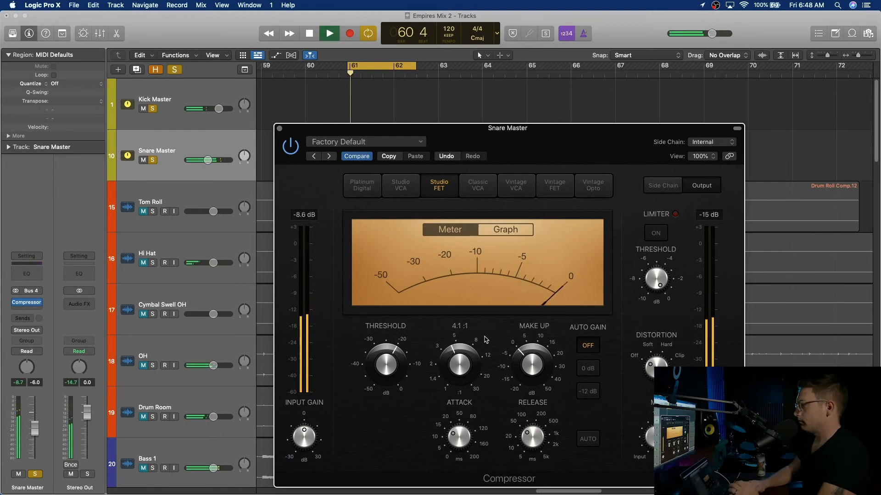
mouse_move(457, 442)
mouse_move(390, 369)
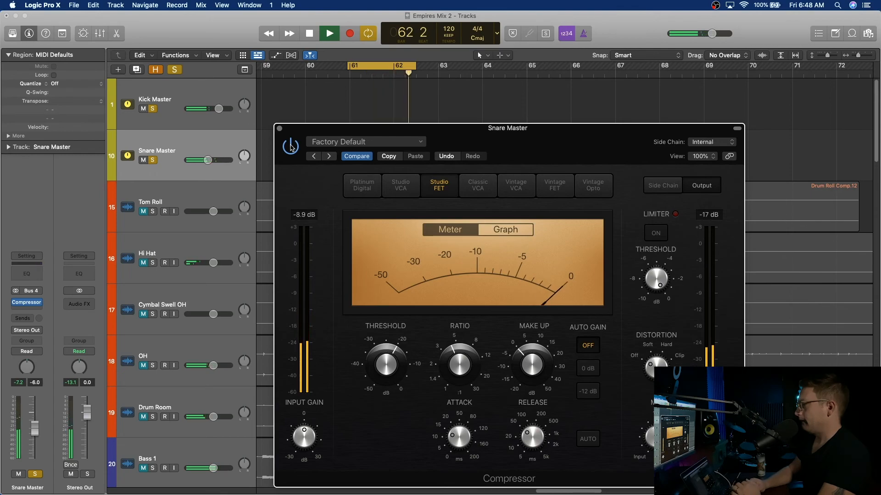
click(279, 128)
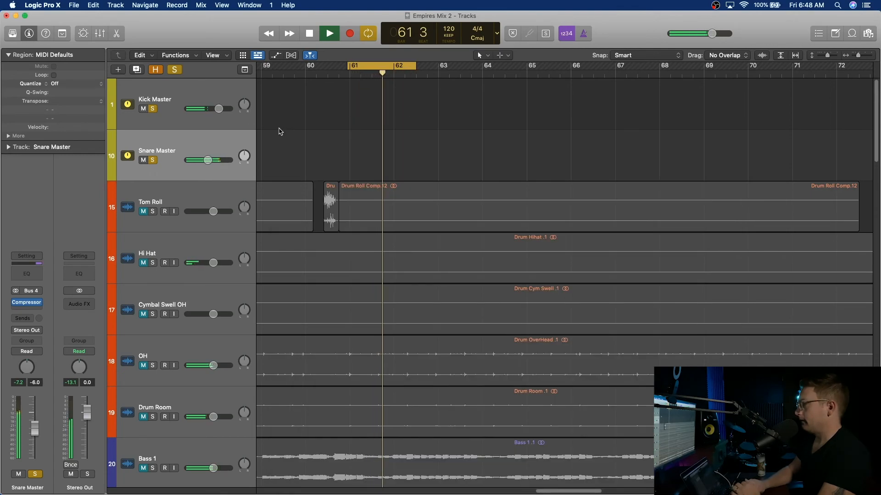
key(space)
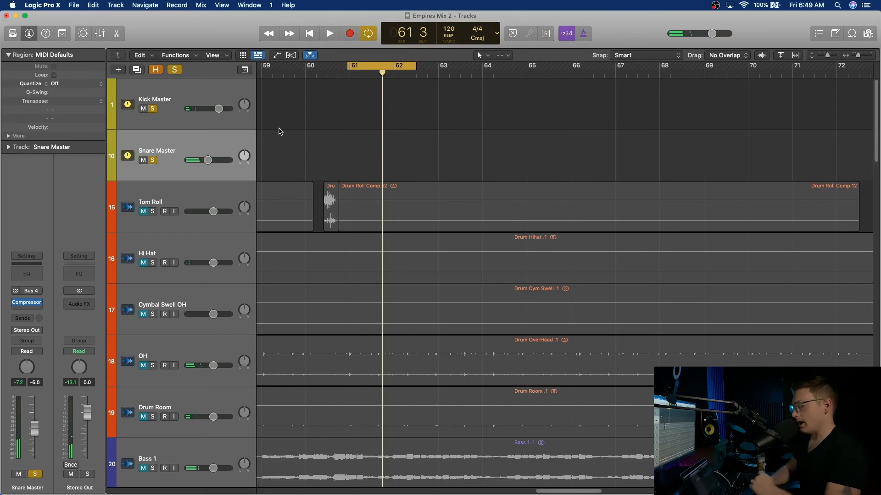
scroll(436, 118, up, 3)
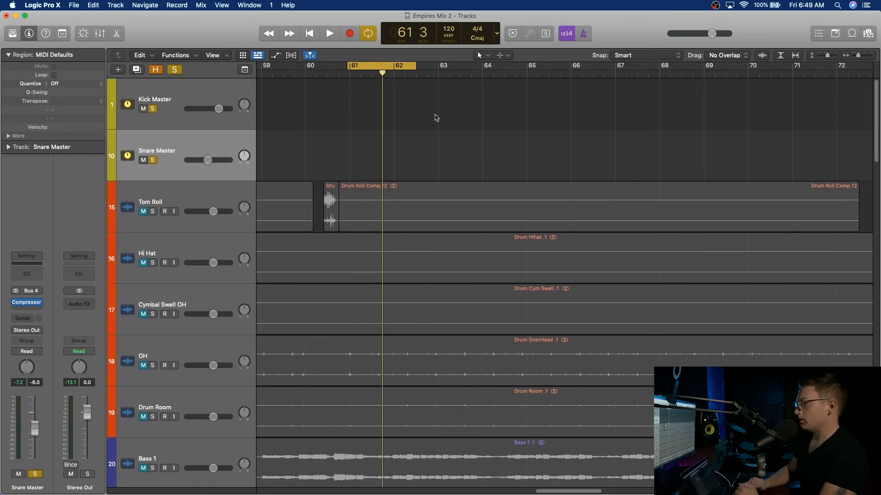